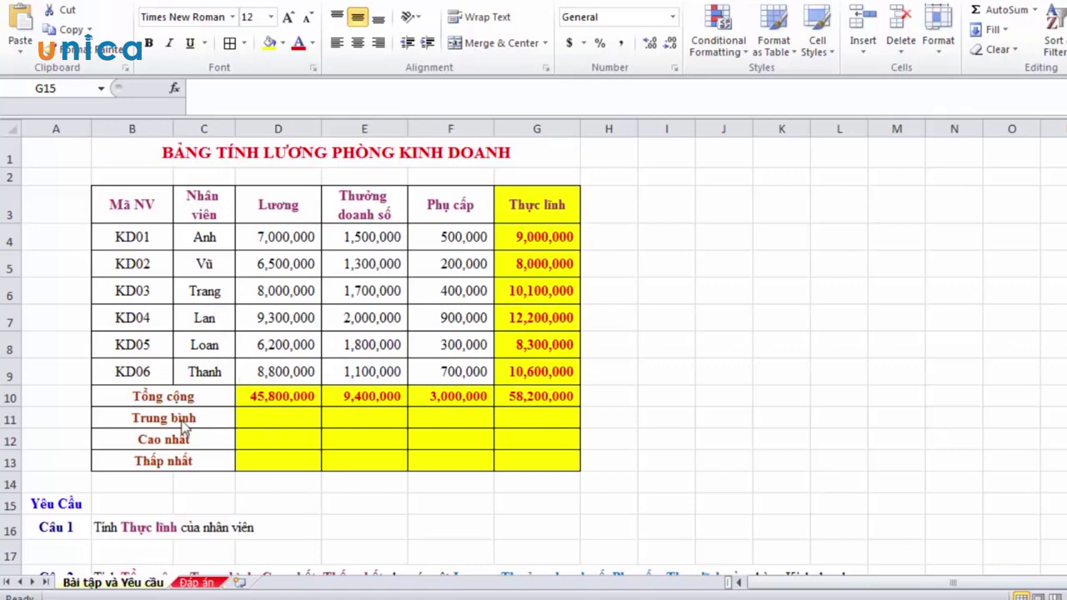
# Look over the empty summary rows and the Lương, Thưởng doanh số, Phụ cấp and Thực lĩnh values.
pyautogui.moveTo(131, 417)
pyautogui.mouseDown()
pyautogui.moveTo(441, 430)
pyautogui.moveTo(526, 455)
pyautogui.mouseUp()
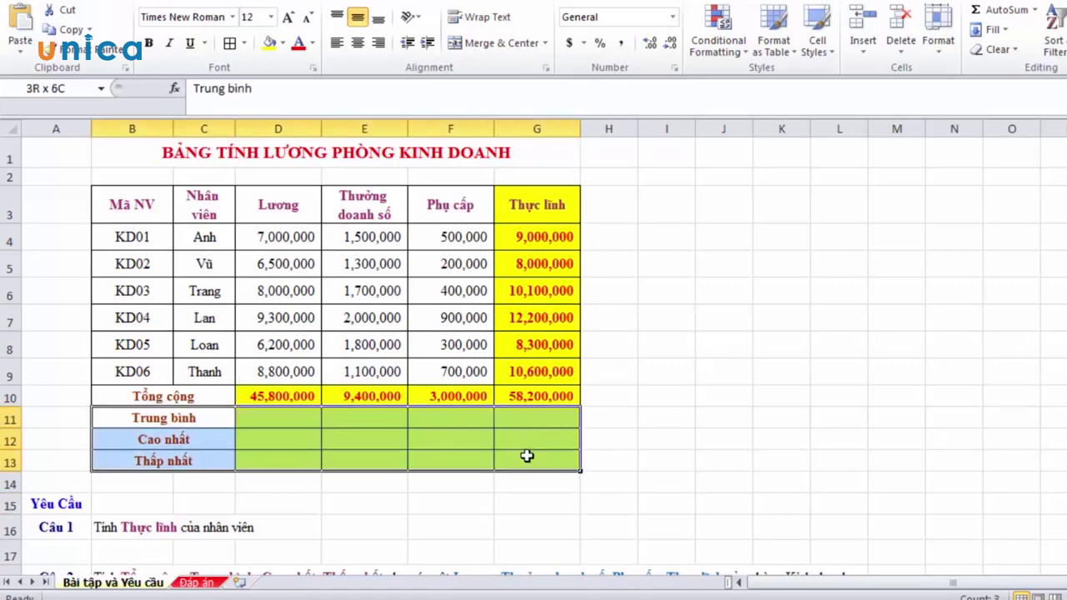
pyautogui.click(284, 418)
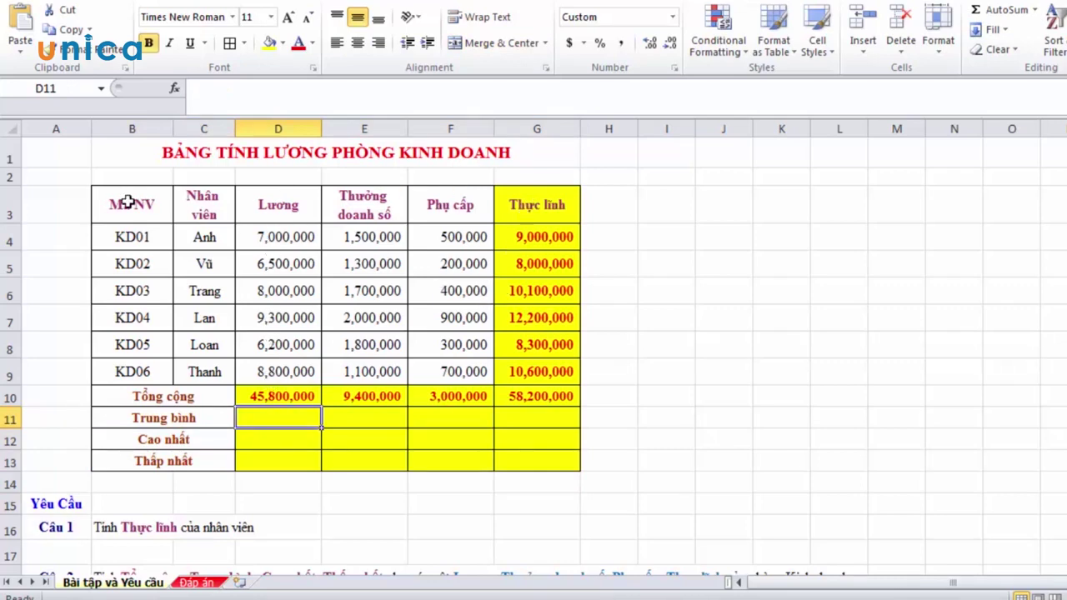
pyautogui.moveTo(126, 201)
pyautogui.mouseDown()
pyautogui.moveTo(438, 315)
pyautogui.moveTo(522, 397)
pyautogui.mouseUp()
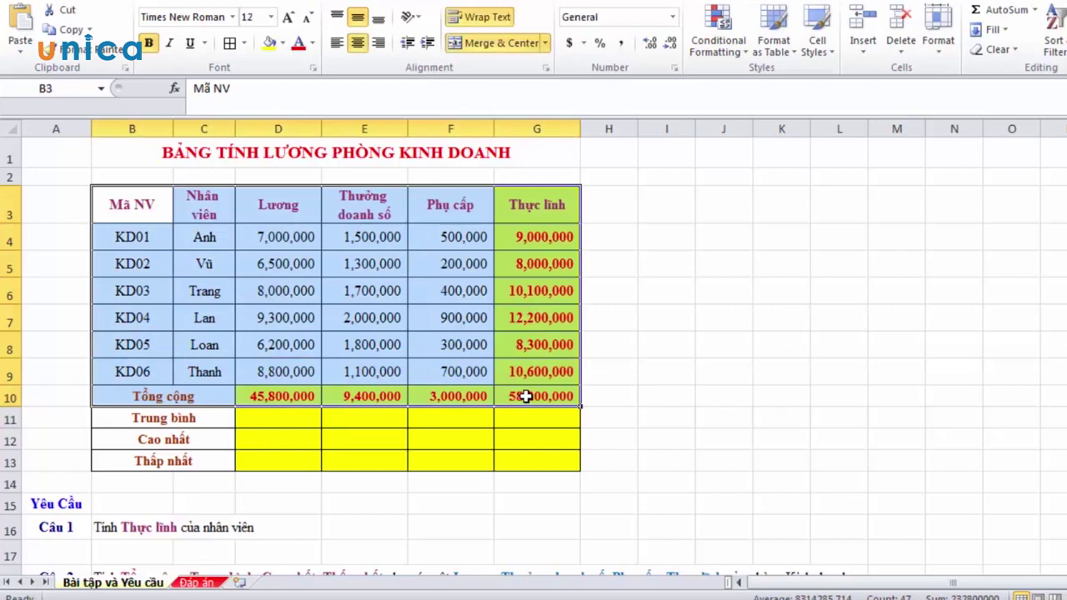
pyautogui.moveTo(537, 209); pyautogui.dragTo(542, 392)
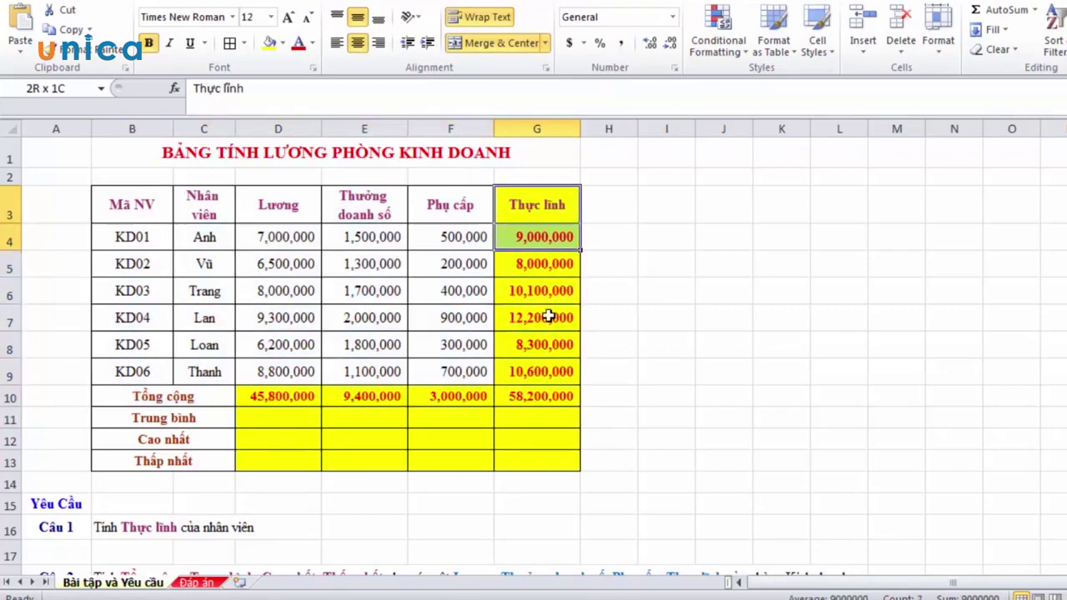
pyautogui.click(451, 418)
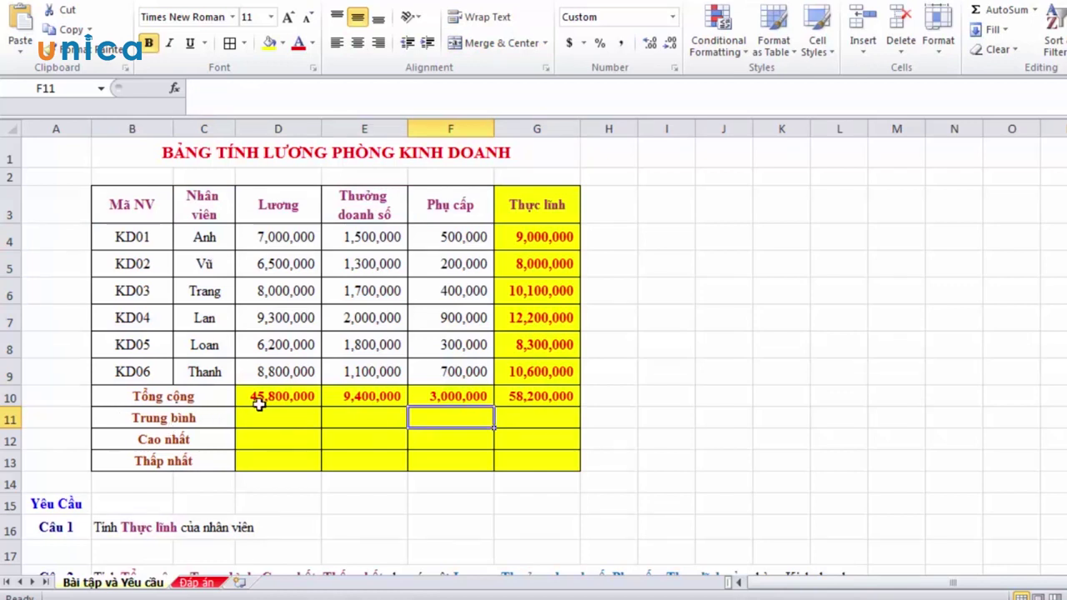
pyautogui.moveTo(286, 242); pyautogui.dragTo(288, 317)
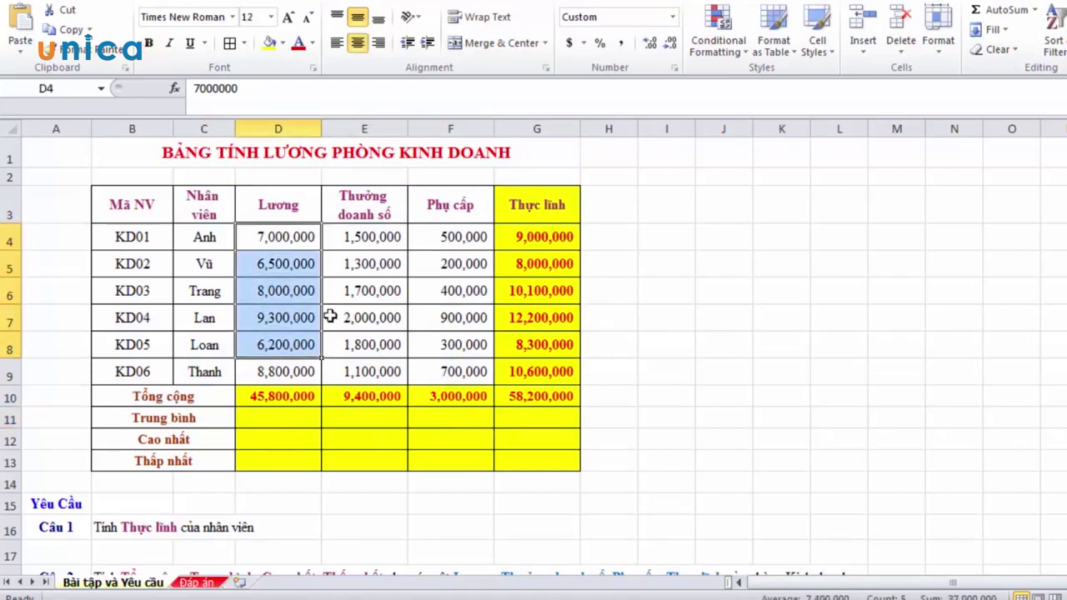
pyautogui.moveTo(358, 248); pyautogui.dragTo(371, 321)
pyautogui.moveTo(443, 242); pyautogui.dragTo(454, 321)
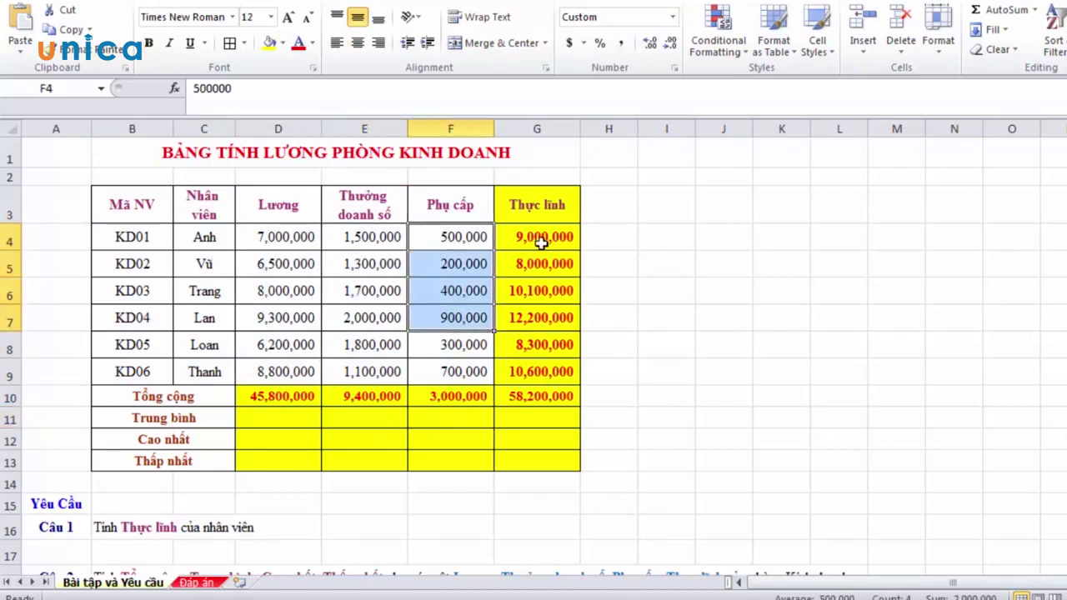
pyautogui.moveTo(542, 240); pyautogui.dragTo(546, 320)
pyautogui.click(289, 417)
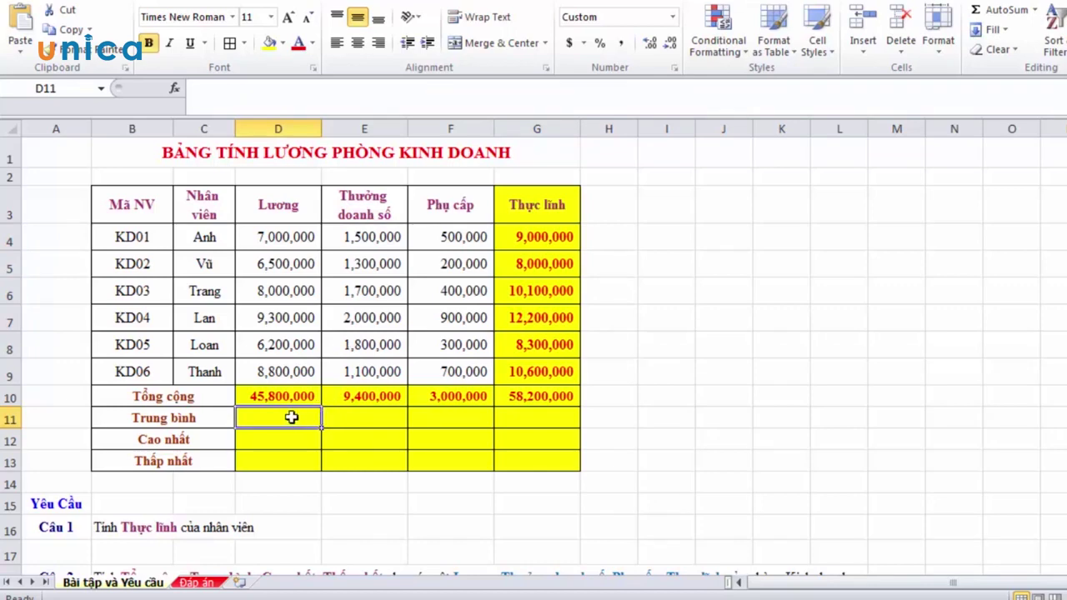
# Enter =AVERAGE(D4:D9) in D11 and fill it across to G11.
pyautogui.write('=')
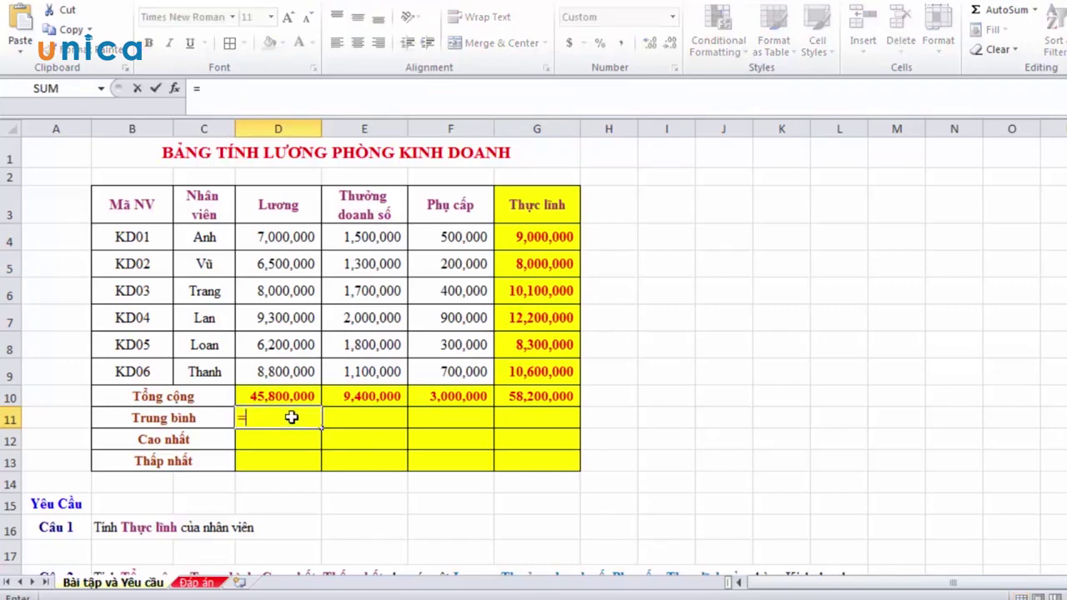
pyautogui.write('a')
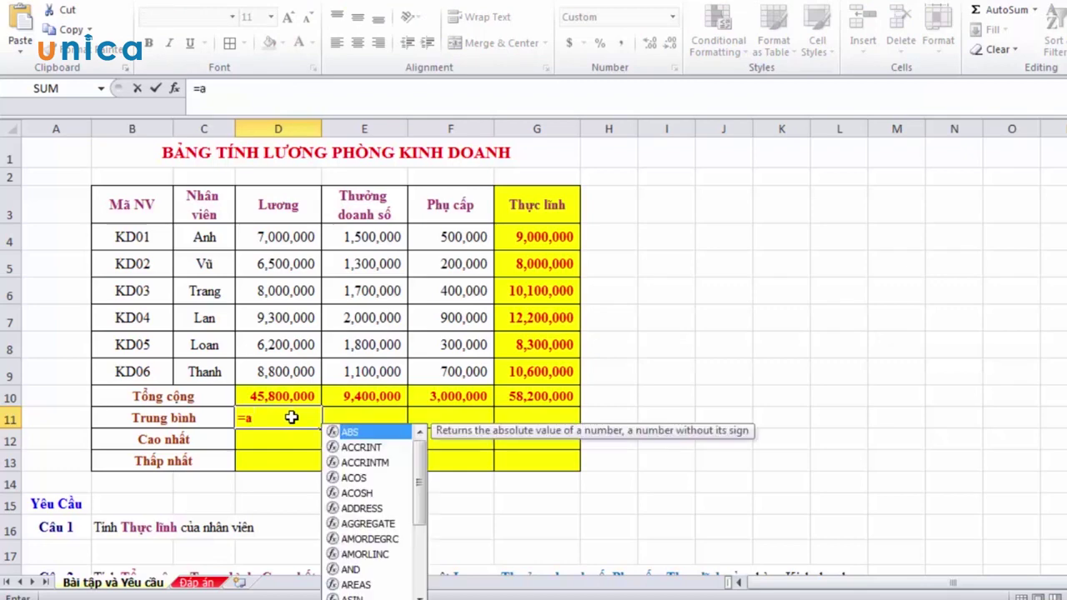
pyautogui.write('verage')
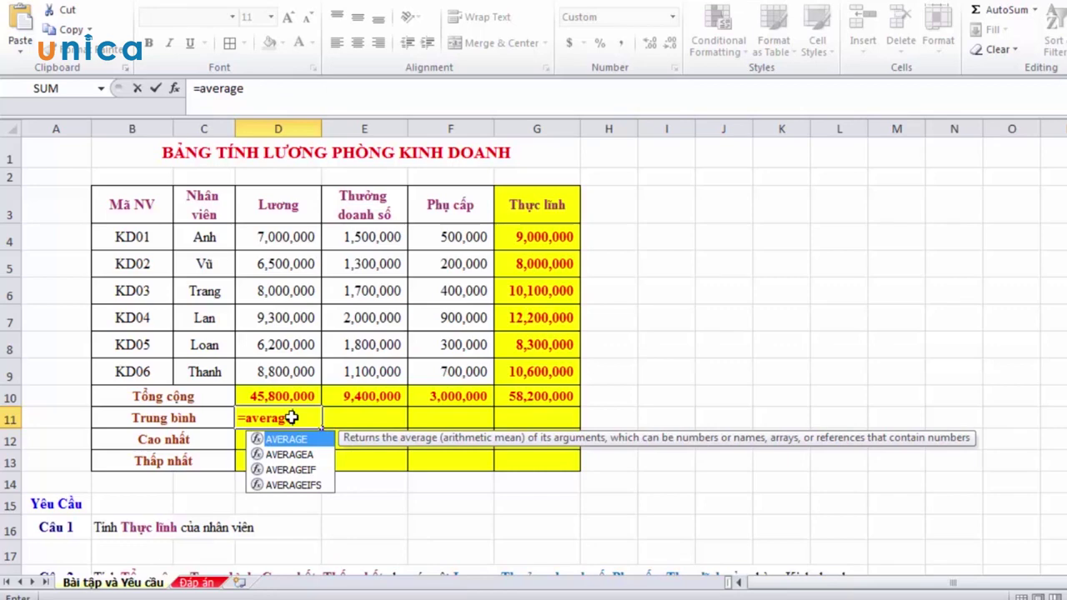
pyautogui.write('(')
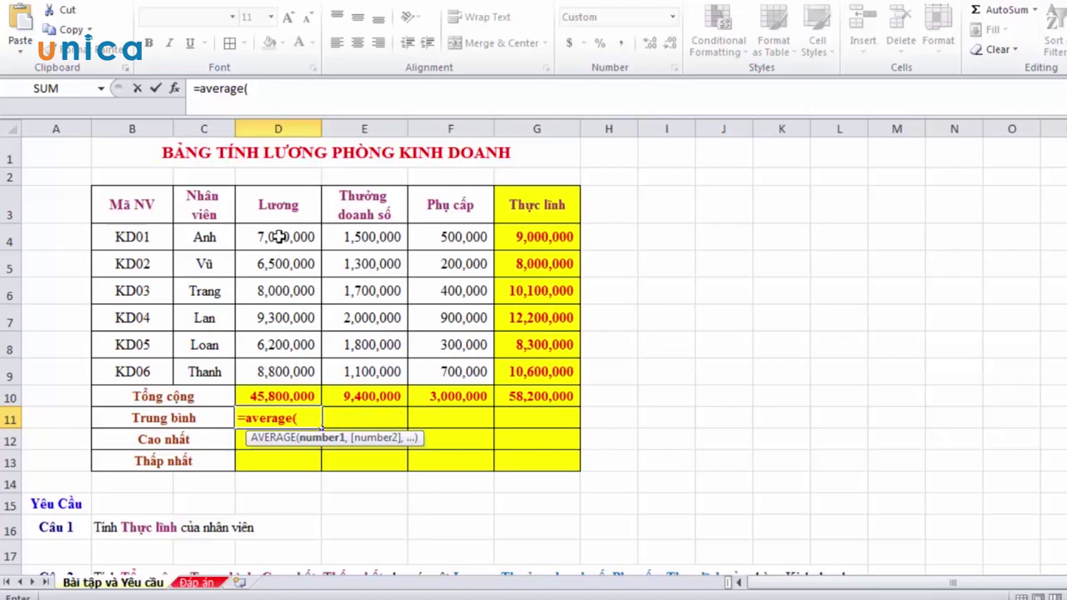
pyautogui.moveTo(280, 237); pyautogui.dragTo(281, 369)
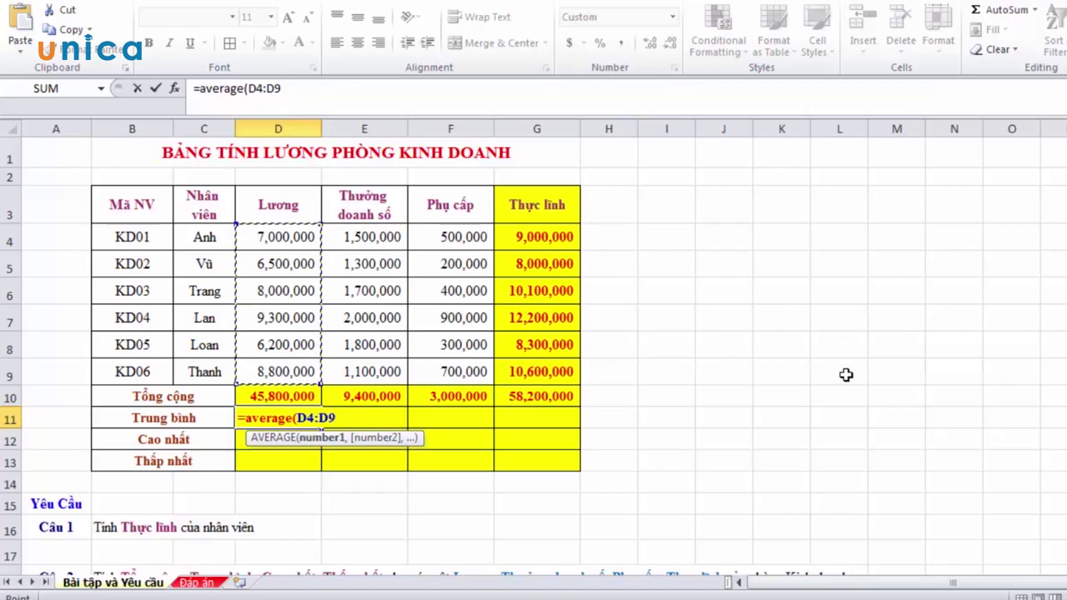
pyautogui.write(')')
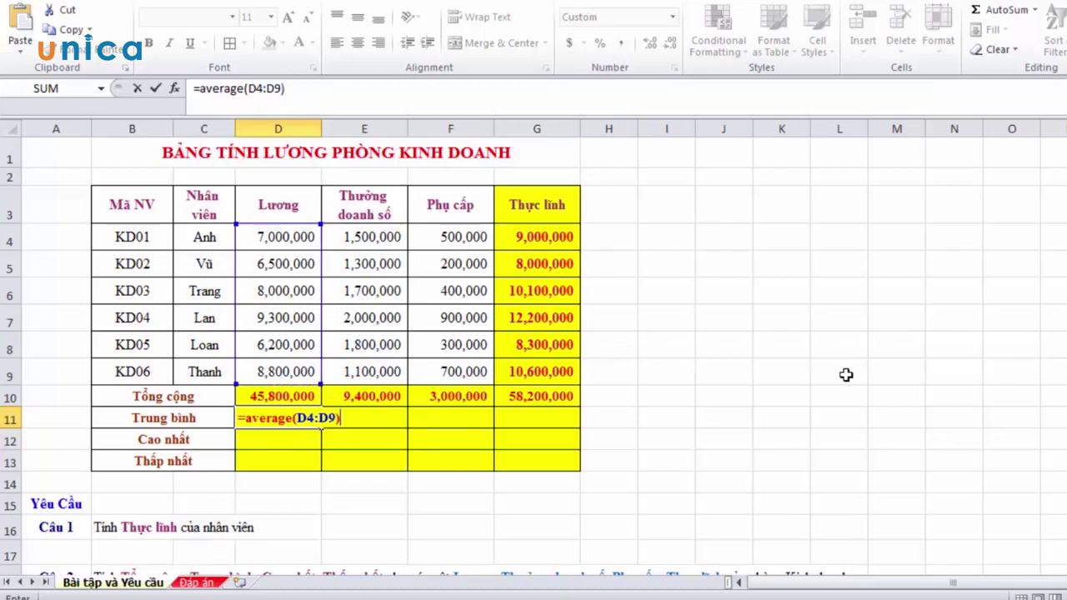
pyautogui.press('Return')
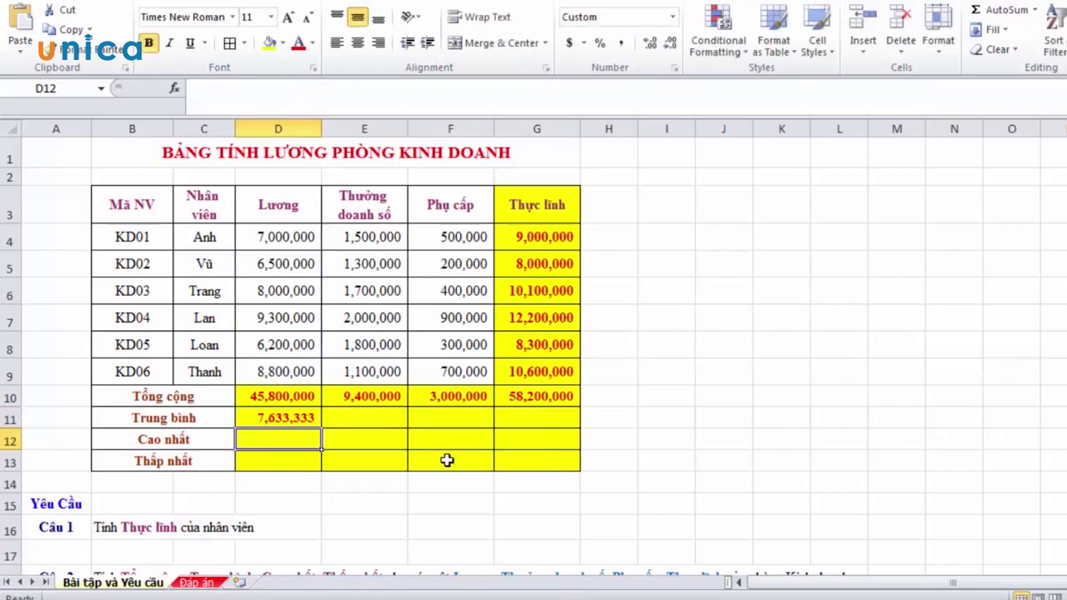
pyautogui.click(300, 422)
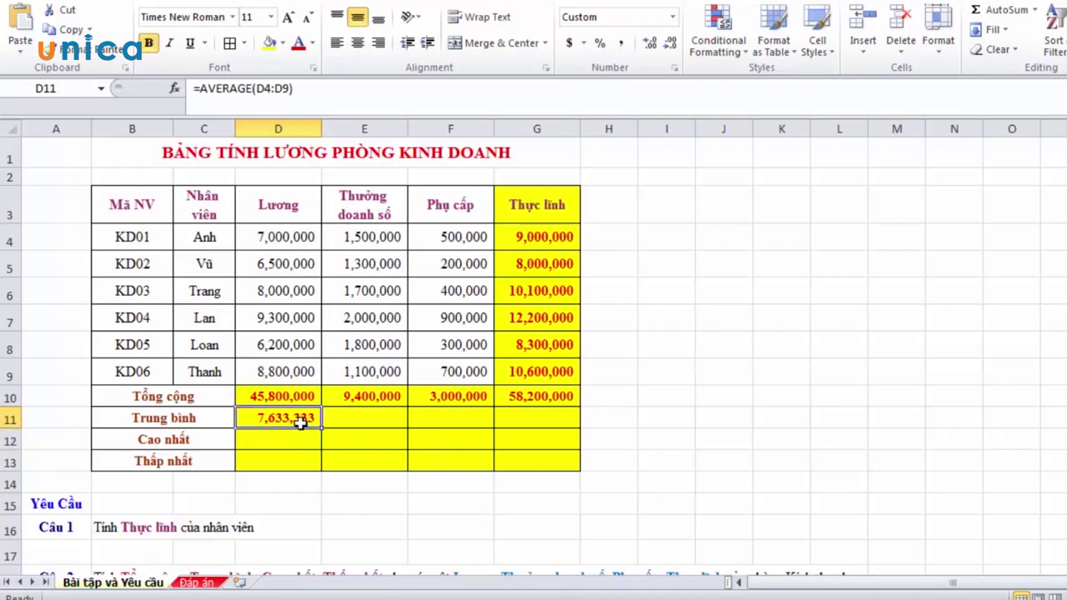
pyautogui.moveTo(320, 428); pyautogui.dragTo(567, 430)
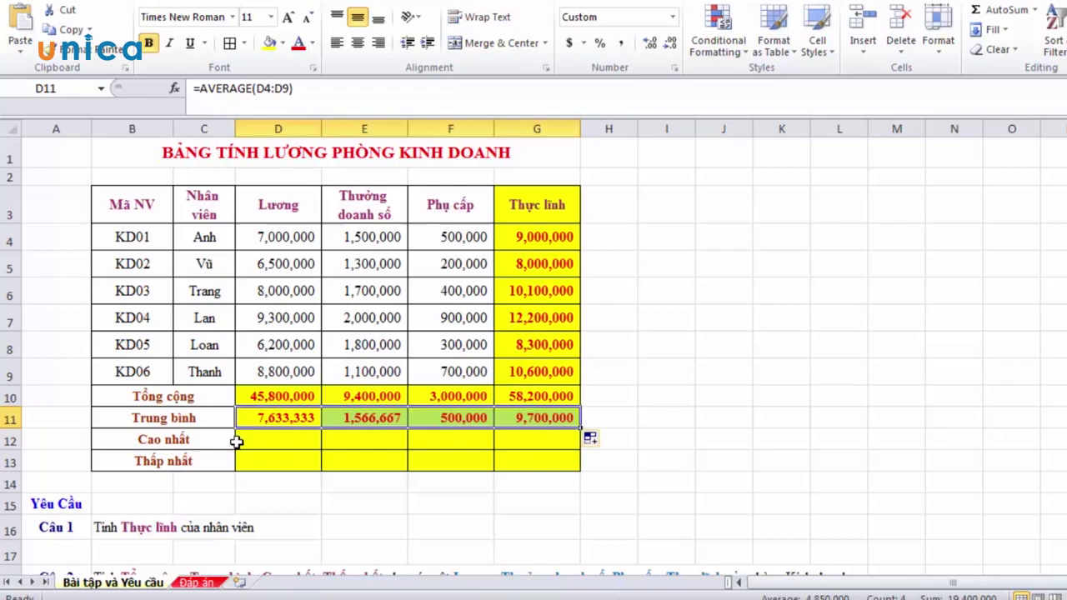
pyautogui.click(281, 440)
pyautogui.click(285, 418)
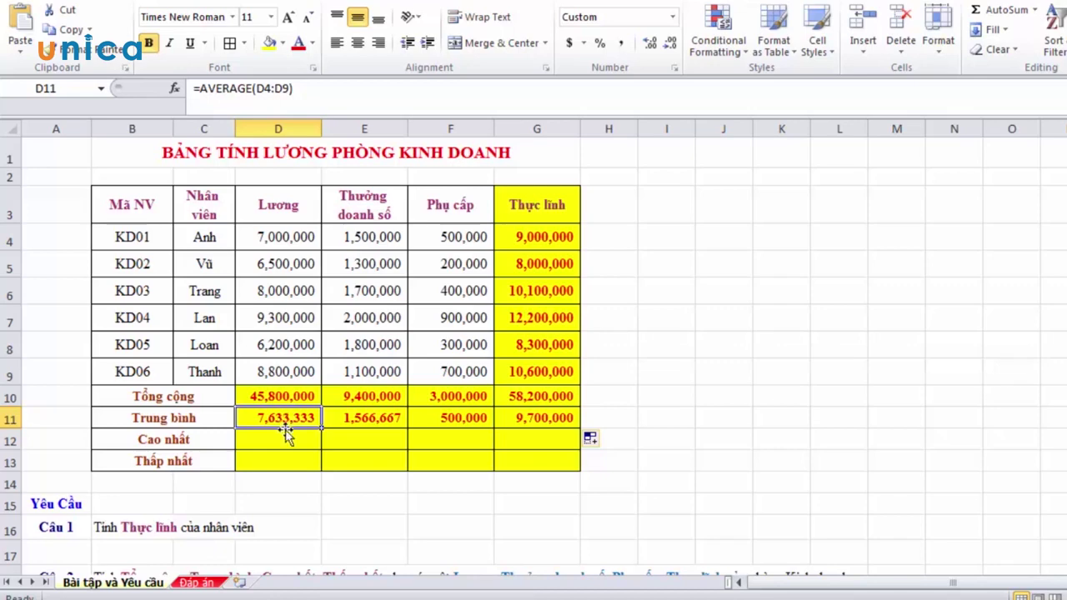
# Enter =MAX(D4:D9) in D12 for the highest Lương salary.
pyautogui.click(292, 445)
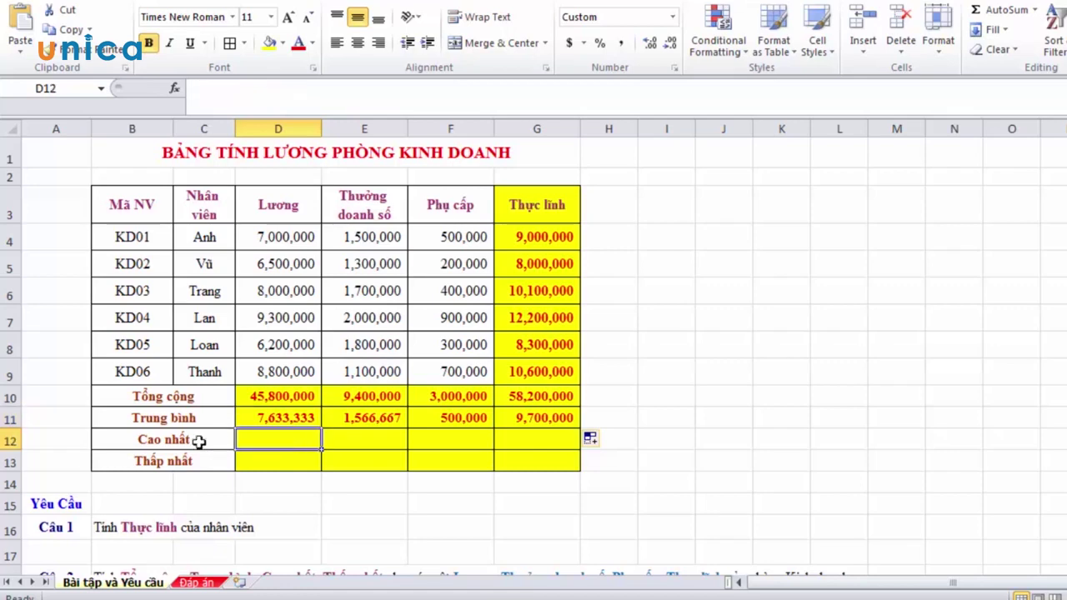
pyautogui.moveTo(111, 439); pyautogui.dragTo(440, 445)
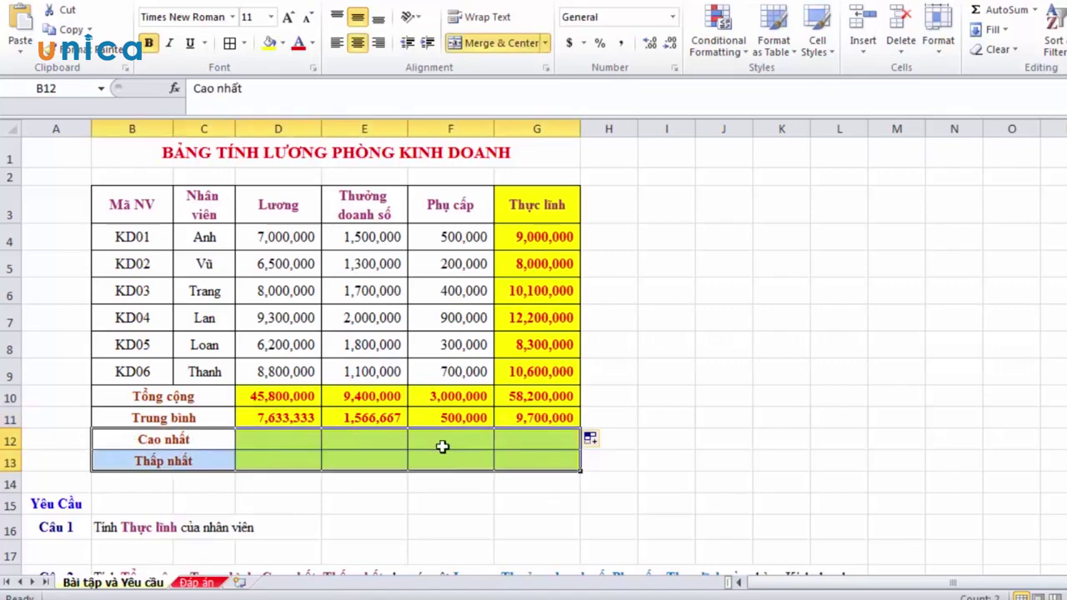
pyautogui.click(286, 443)
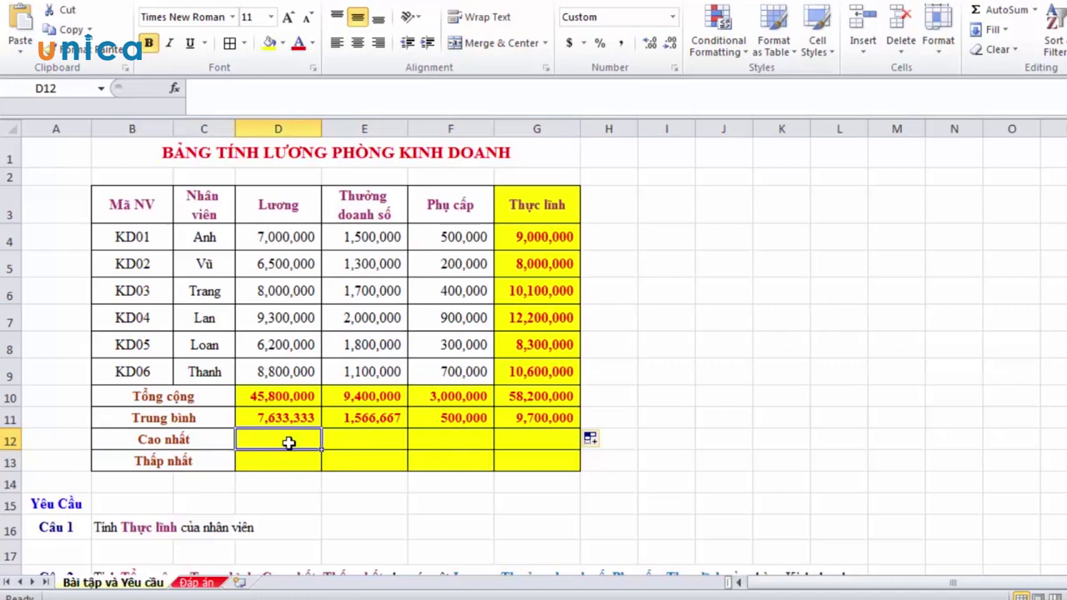
pyautogui.write('=ma')
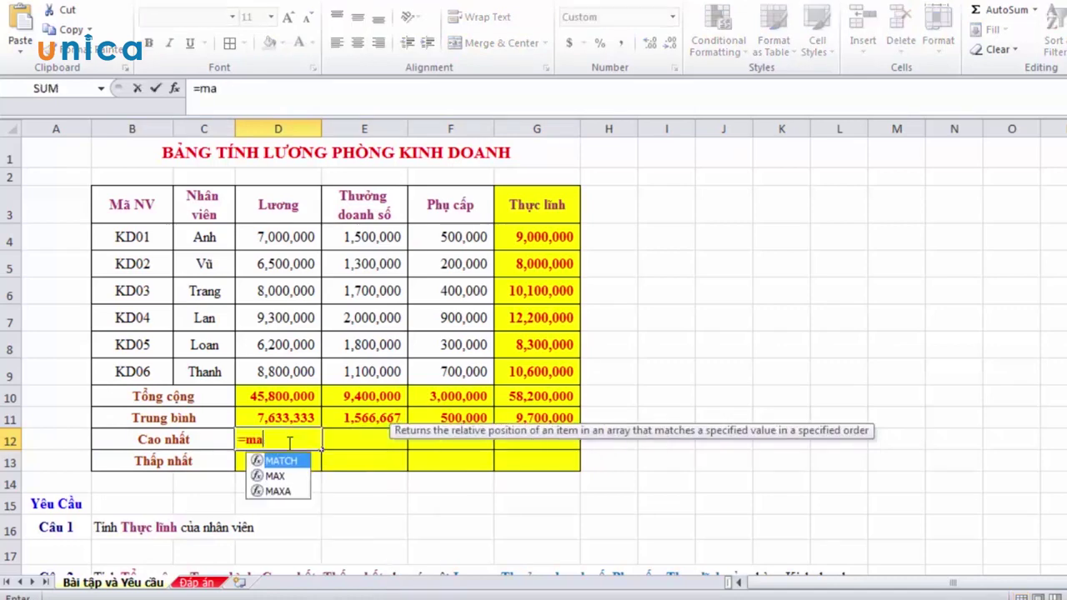
pyautogui.write('x')
pyautogui.press('BackSpace')
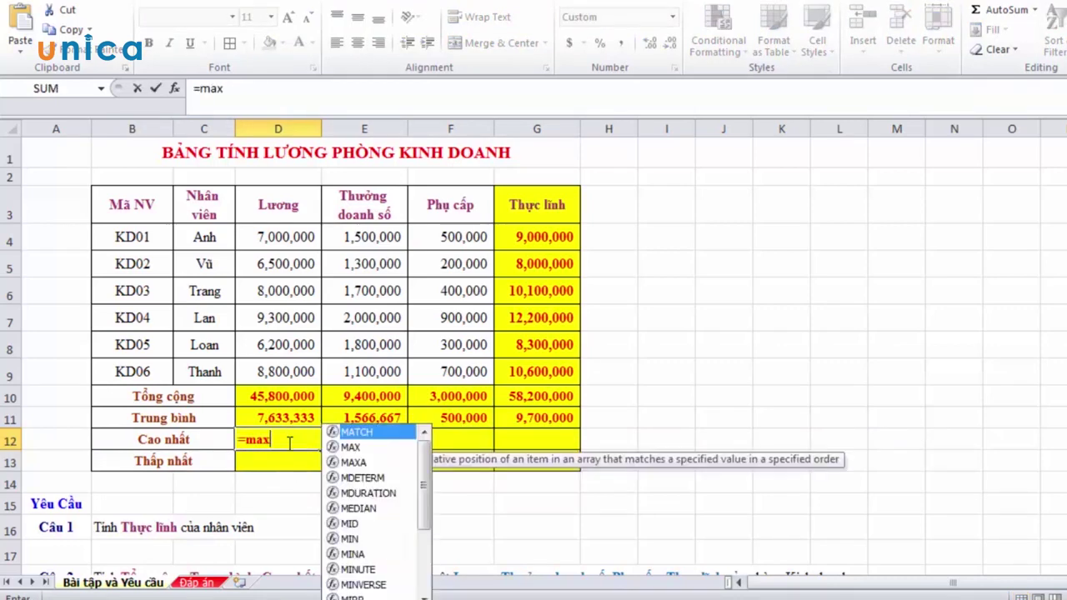
pyautogui.write('ax')
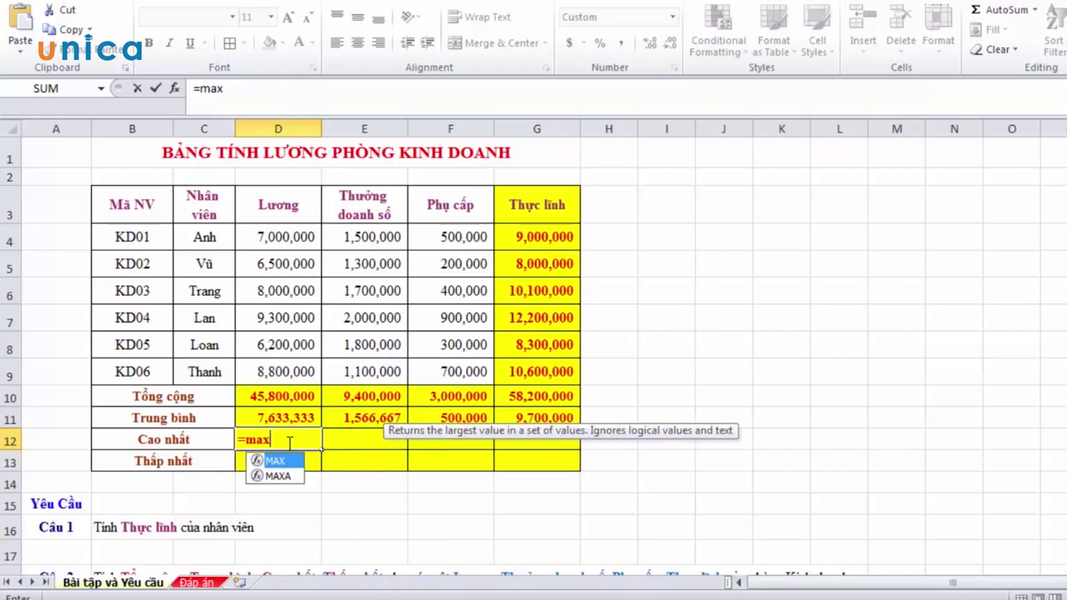
pyautogui.write('(')
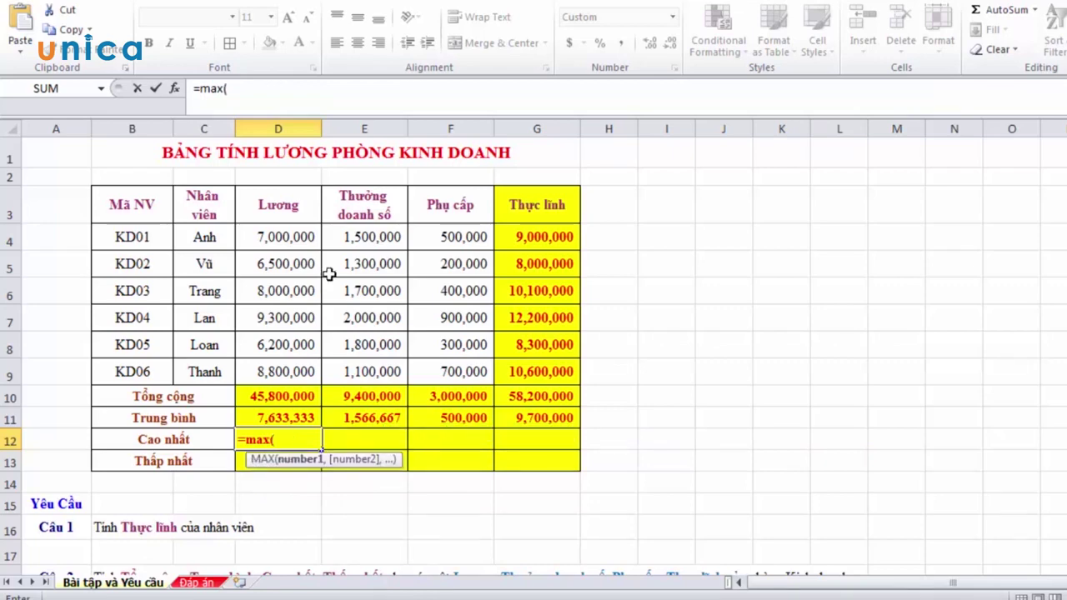
pyautogui.click(284, 248)
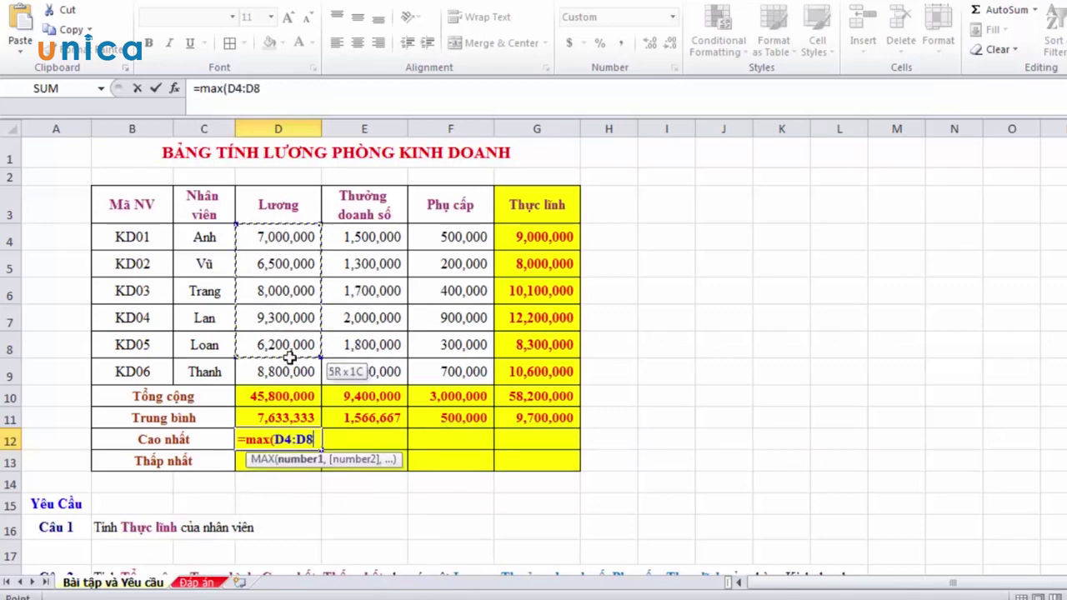
pyautogui.moveTo(284, 249); pyautogui.dragTo(277, 367)
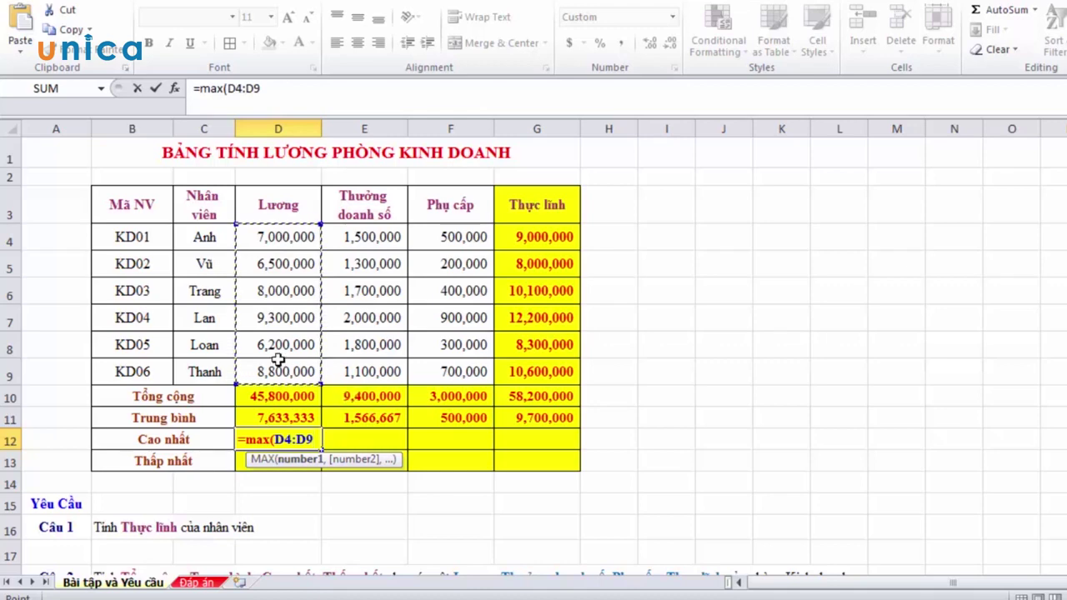
pyautogui.write(')')
pyautogui.press('Return')
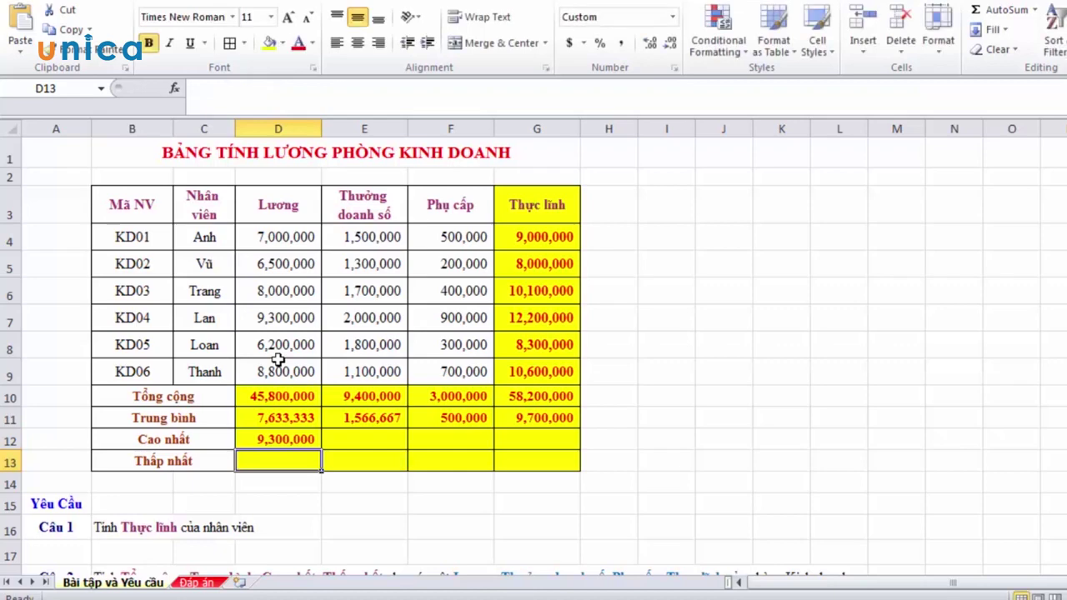
# Confirm D7 holds the top salary and fill the MAX formula across E12:G12.
pyautogui.click(283, 250)
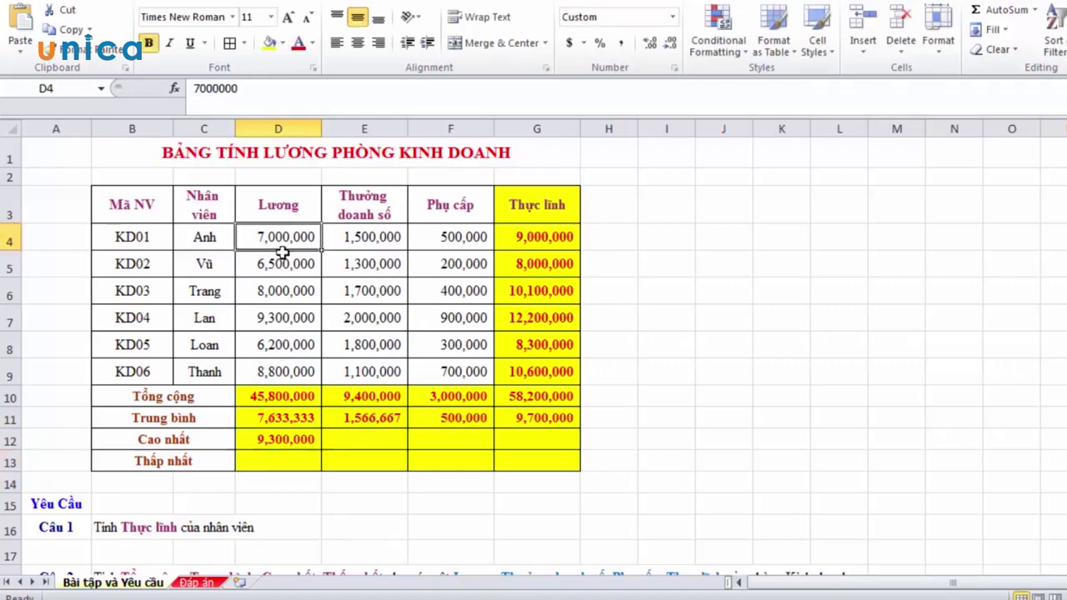
pyautogui.moveTo(284, 250); pyautogui.dragTo(281, 372)
pyautogui.click(281, 318)
pyautogui.click(305, 438)
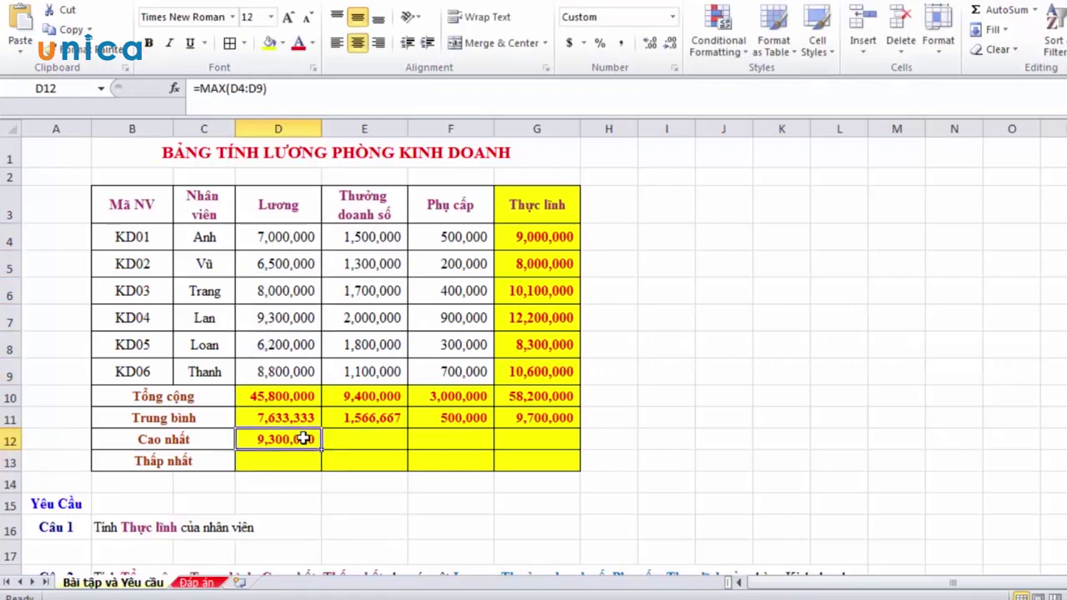
pyautogui.moveTo(321, 448); pyautogui.dragTo(550, 445)
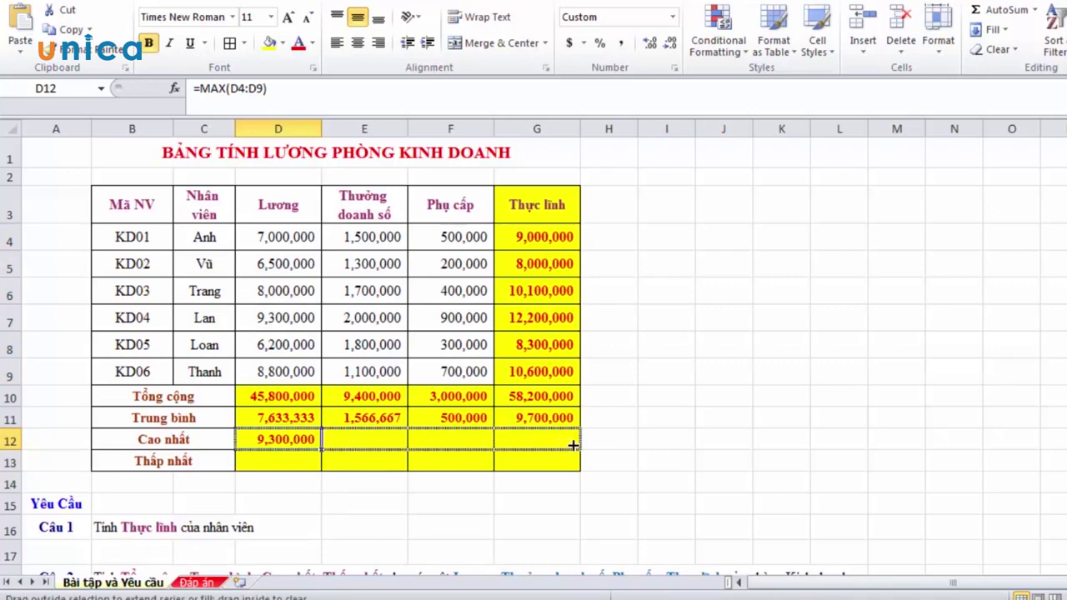
pyautogui.moveTo(573, 446); pyautogui.dragTo(574, 447)
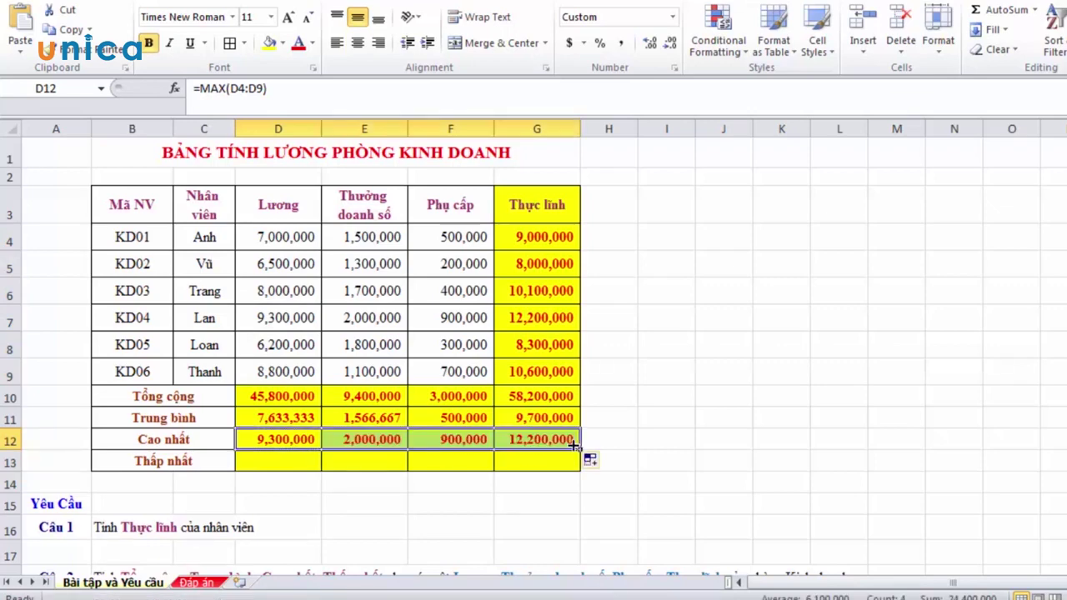
pyautogui.click(280, 462)
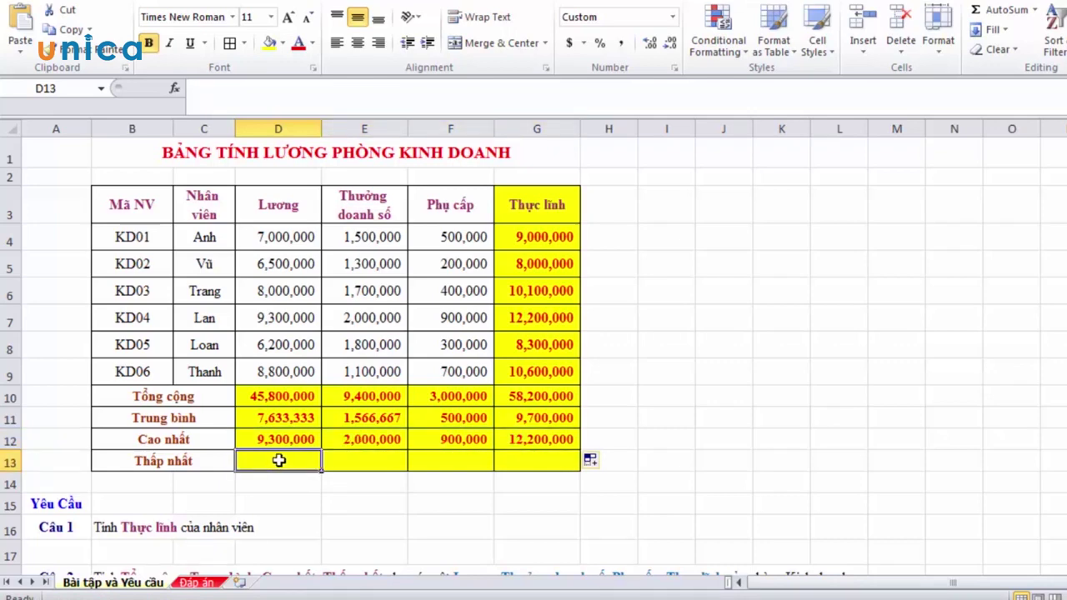
# Enter =MIN(D4:D9) in D13 and fill it across to G13.
pyautogui.write('=m')
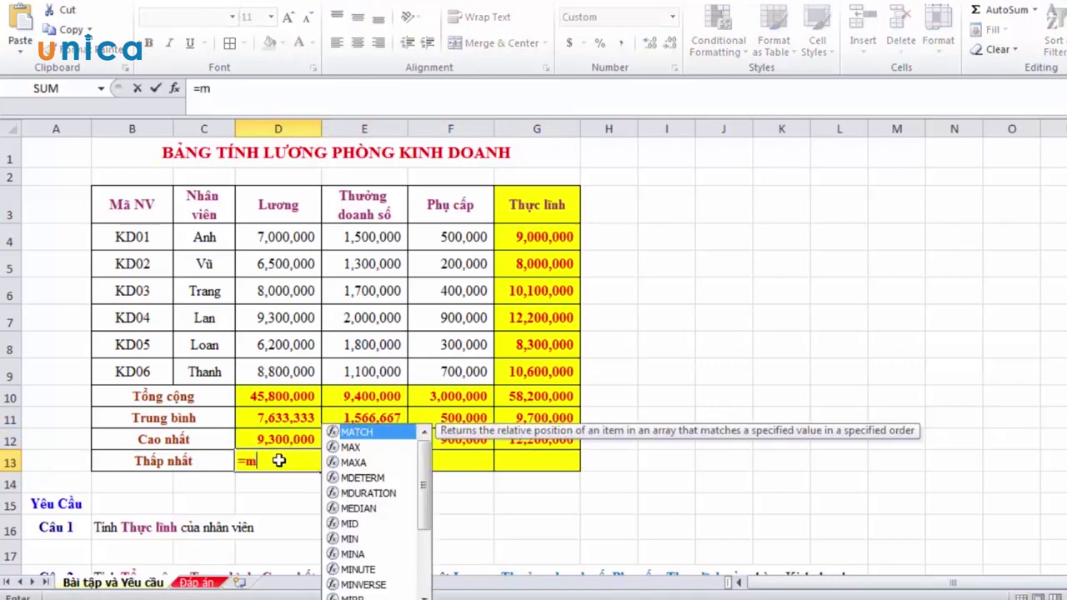
pyautogui.write('in(')
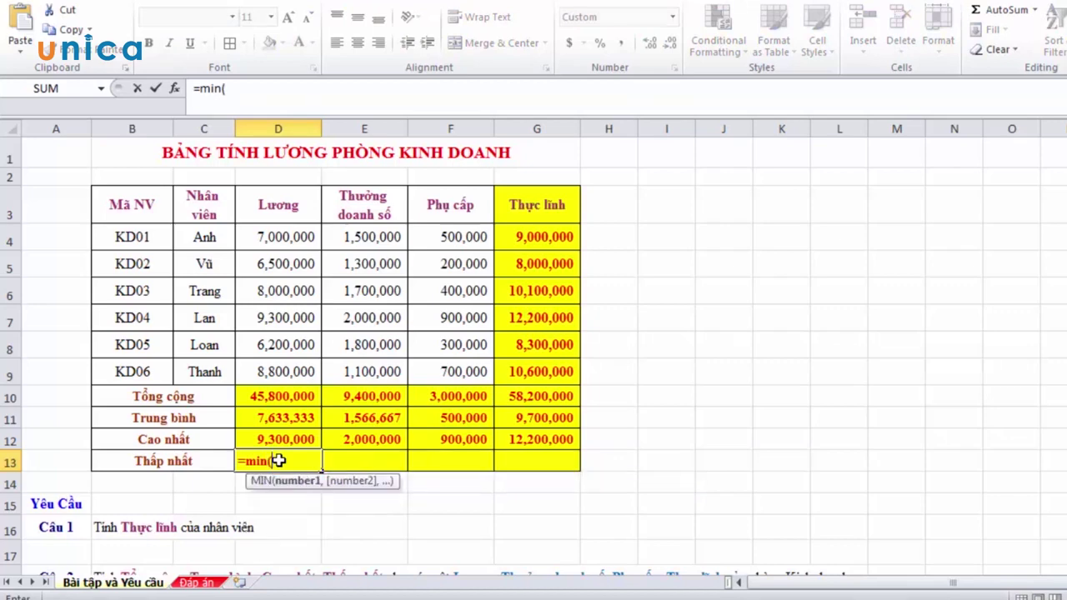
pyautogui.moveTo(288, 240); pyautogui.dragTo(313, 370)
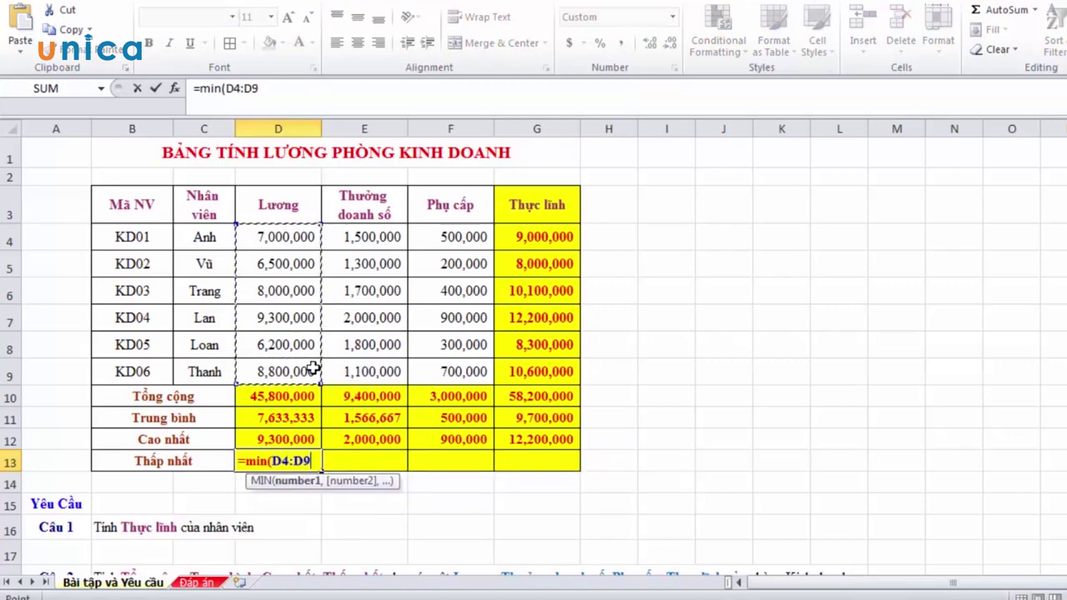
pyautogui.write(')')
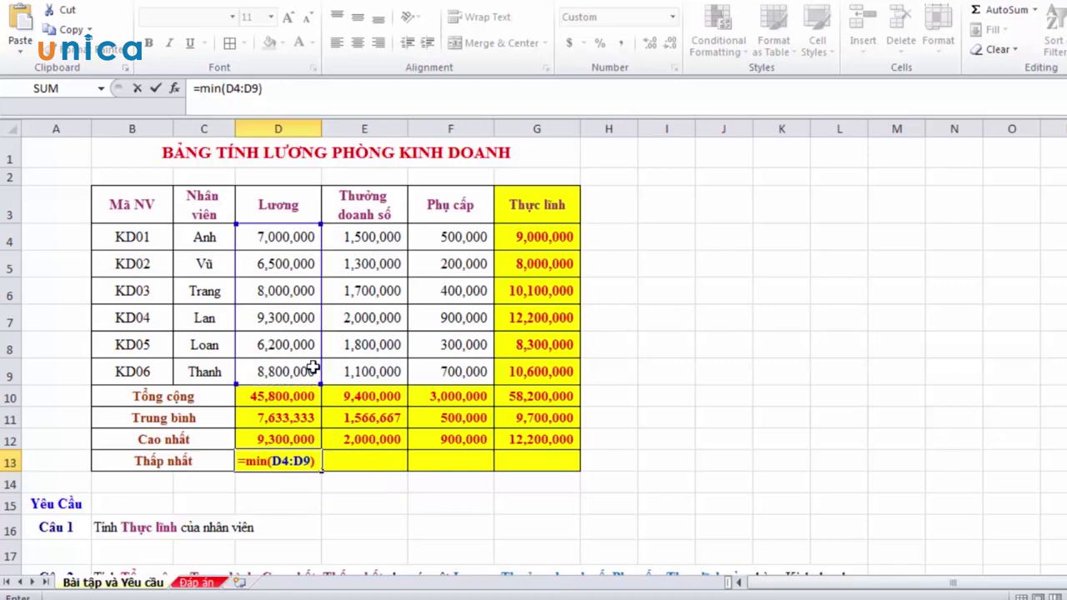
pyautogui.press('Return')
pyautogui.click(316, 458)
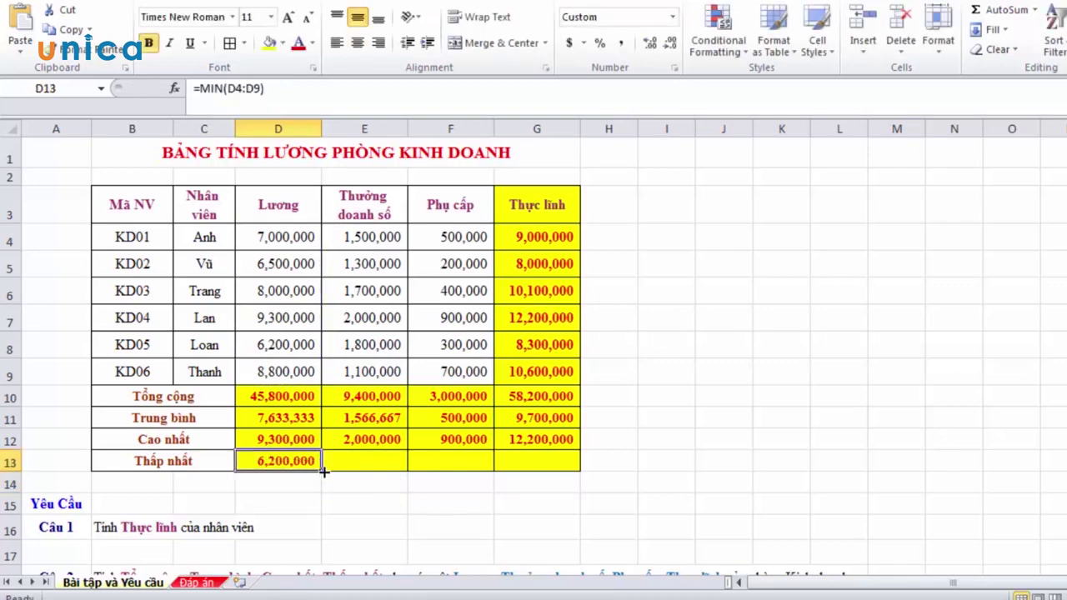
pyautogui.moveTo(324, 471); pyautogui.dragTo(571, 474)
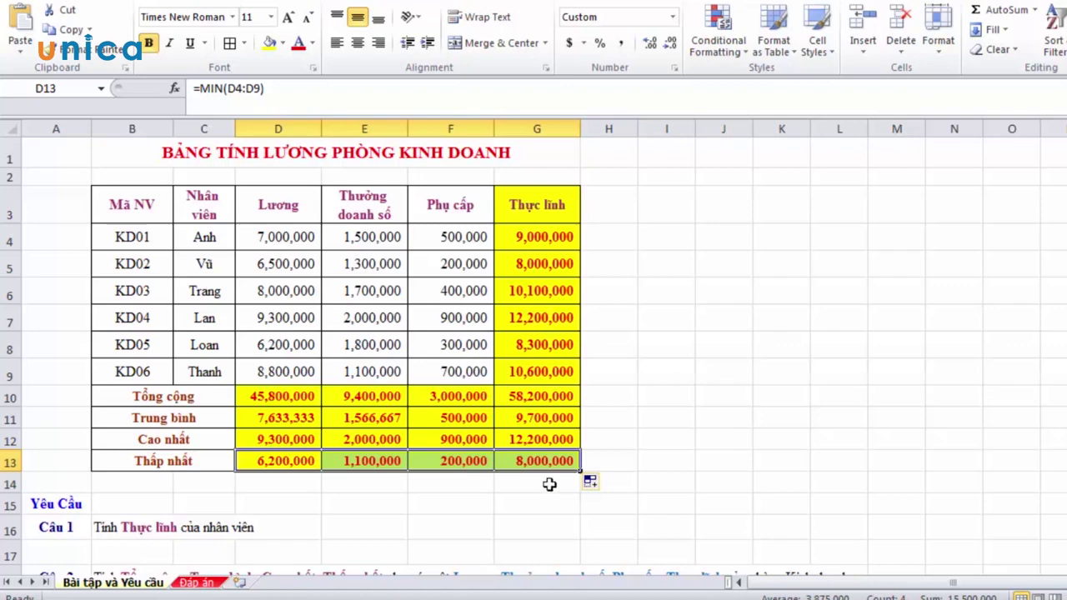
# Select the whole KD04 row (row 7) and bring up its row context menu.
pyautogui.click(296, 324)
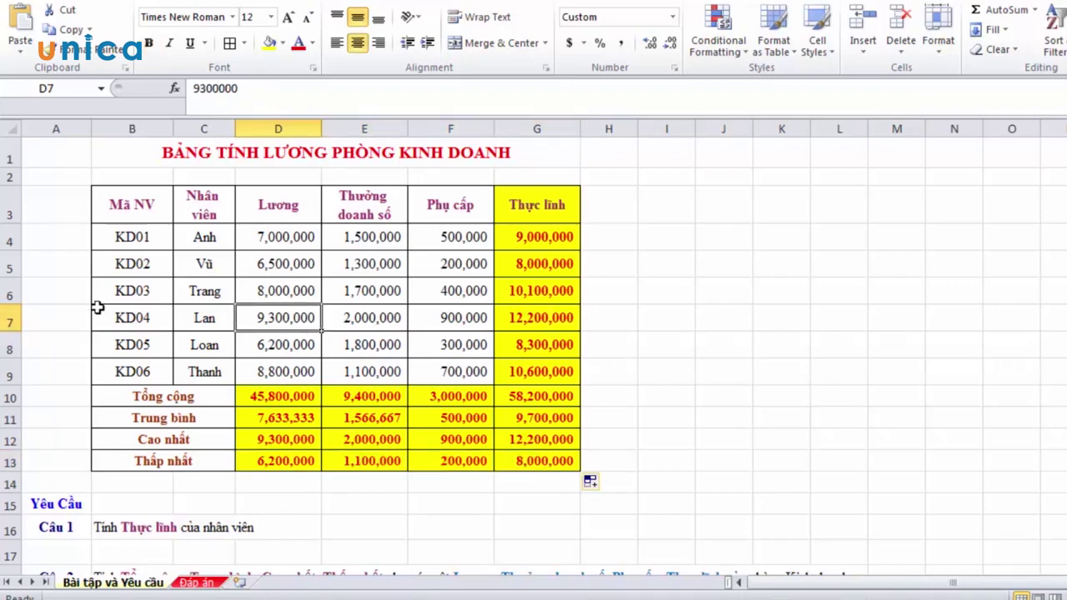
pyautogui.click(9, 317)
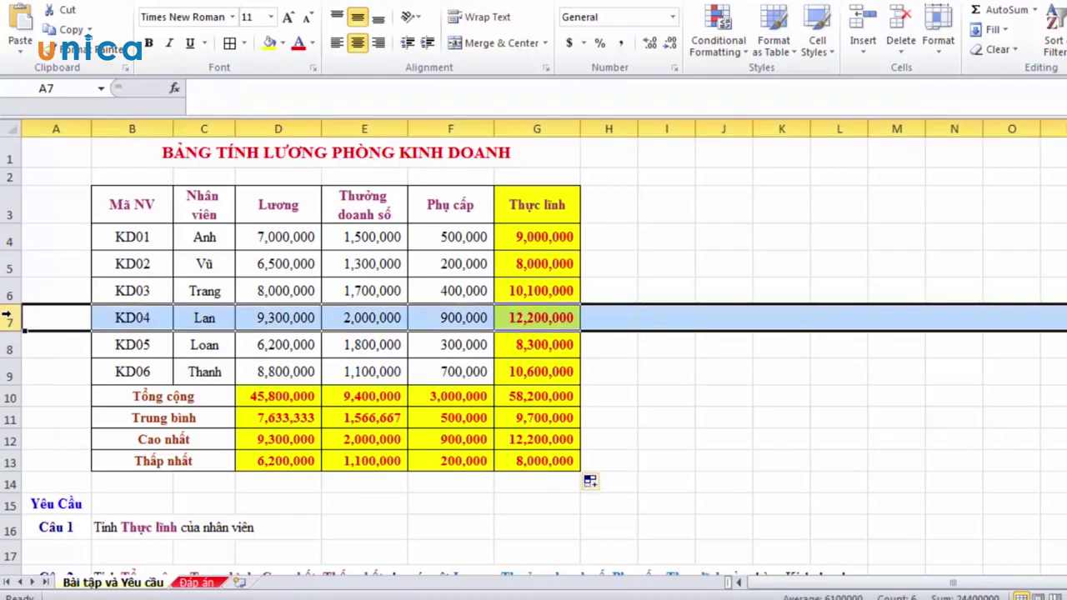
pyautogui.rightClick(7, 316)
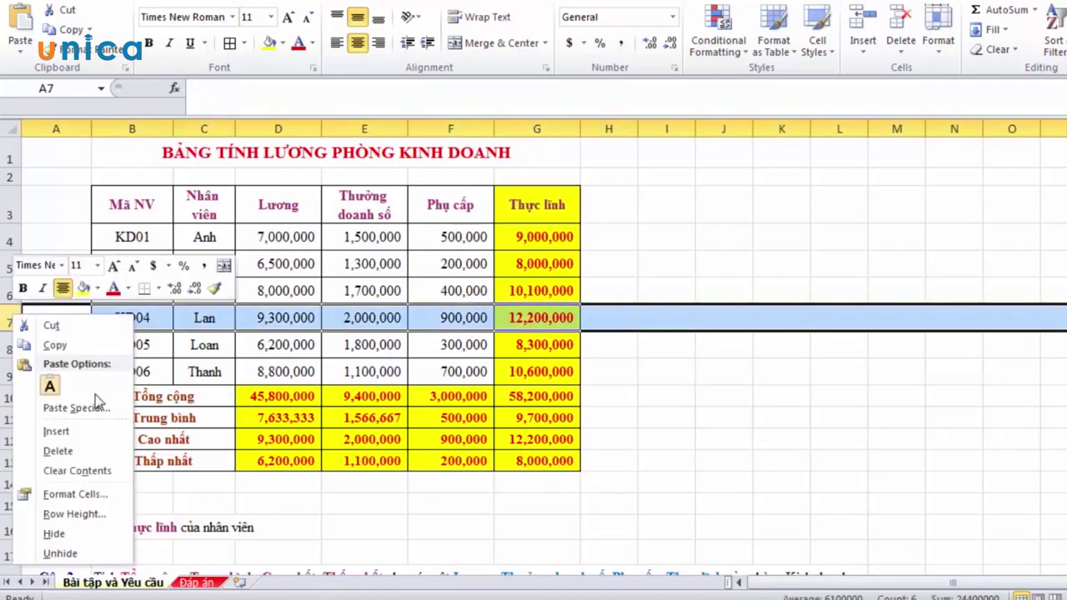
# Insert blank rows above KD04 and above KD01, then select D4:G4 in the new row.
pyautogui.click(104, 435)
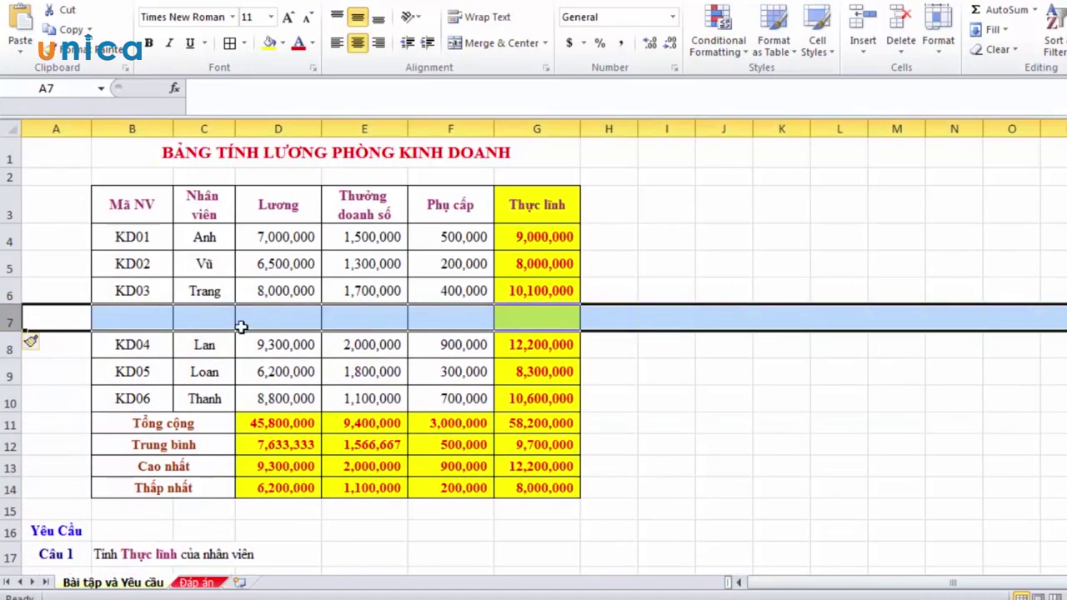
pyautogui.click(279, 320)
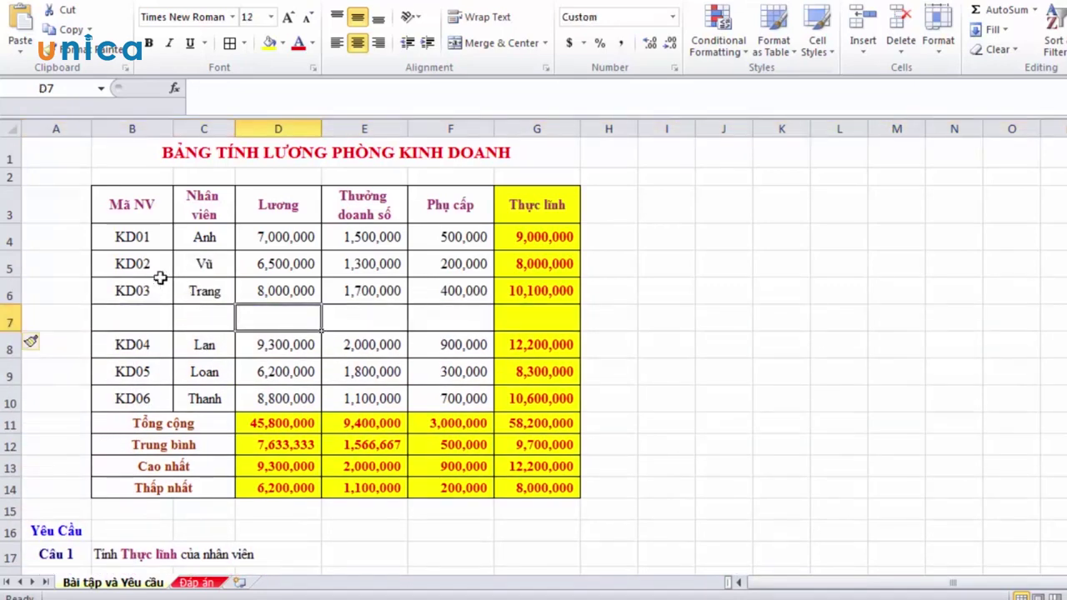
pyautogui.rightClick(8, 241)
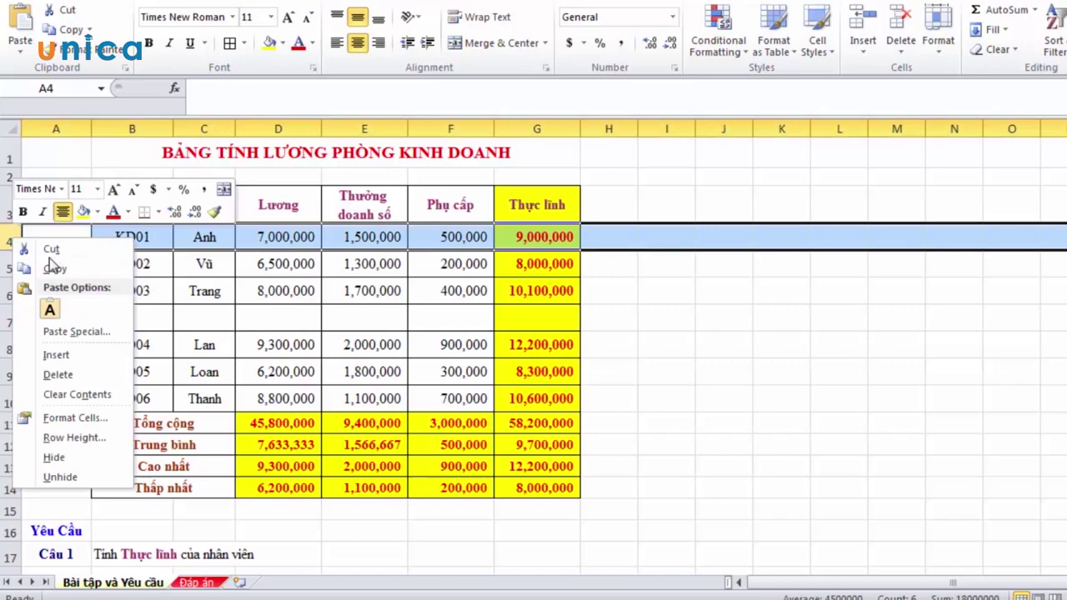
pyautogui.click(87, 354)
pyautogui.click(272, 231)
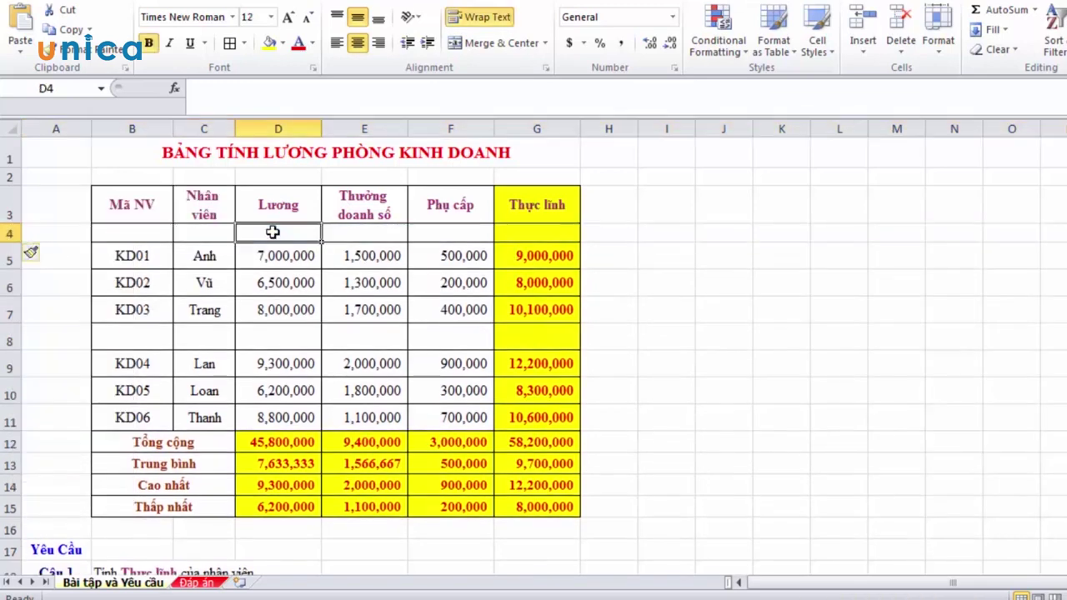
pyautogui.moveTo(260, 234); pyautogui.dragTo(498, 235)
# Enter test values 1 in D4 and 2 in D8 of the blank rows.
pyautogui.click(299, 231)
pyautogui.write('1')
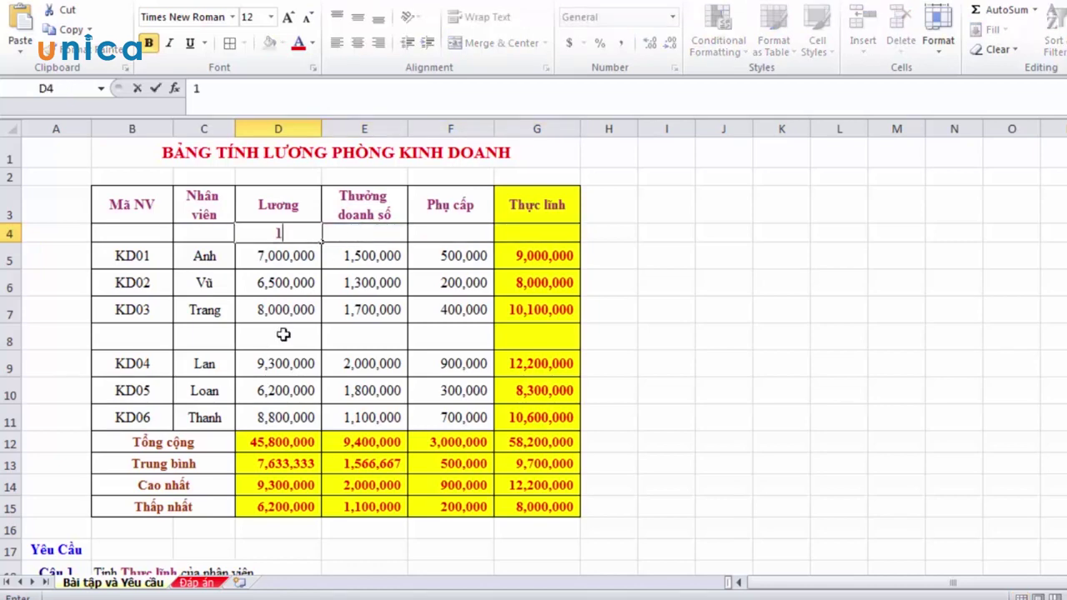
pyautogui.click(281, 335)
pyautogui.write('2')
pyautogui.click(391, 365)
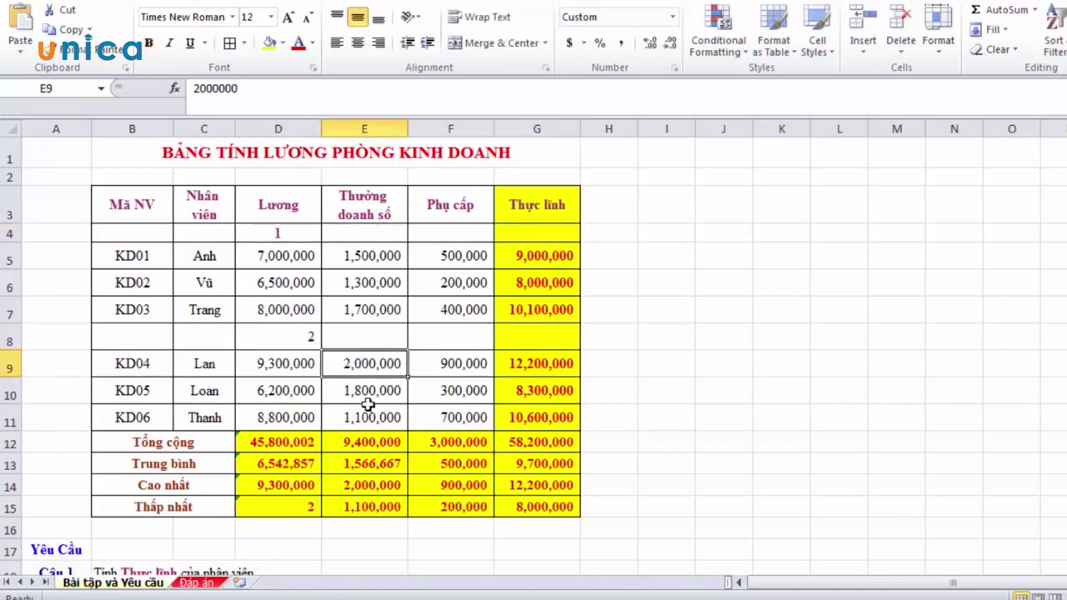
# Check the Lương summary results in D12:D15, then start retyping D12 as =SUM(.
pyautogui.click(293, 440)
pyautogui.click(296, 508)
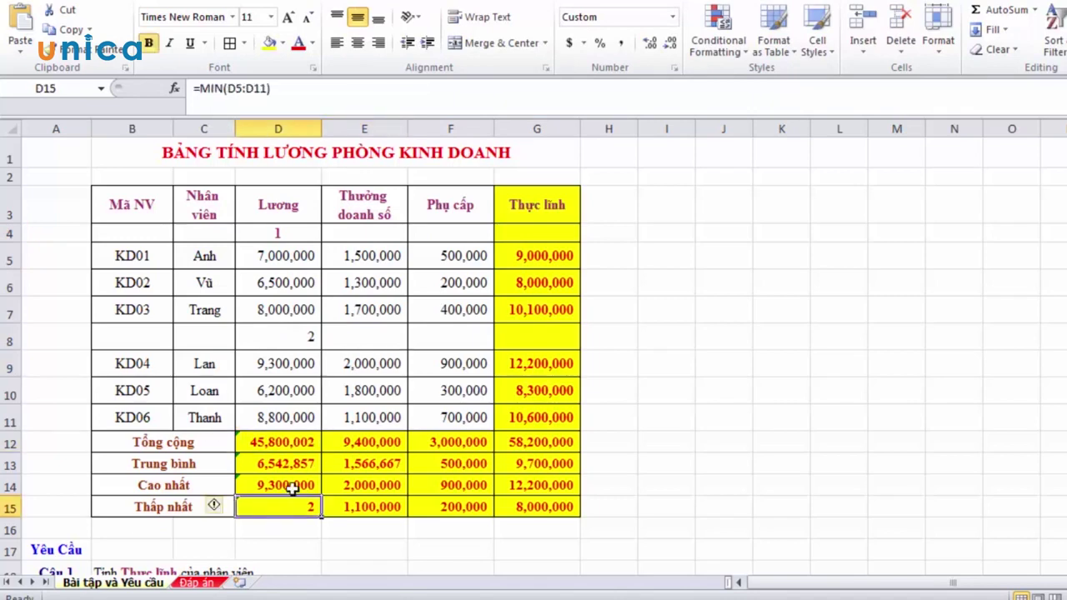
pyautogui.moveTo(291, 443); pyautogui.dragTo(291, 505)
pyautogui.click(286, 442)
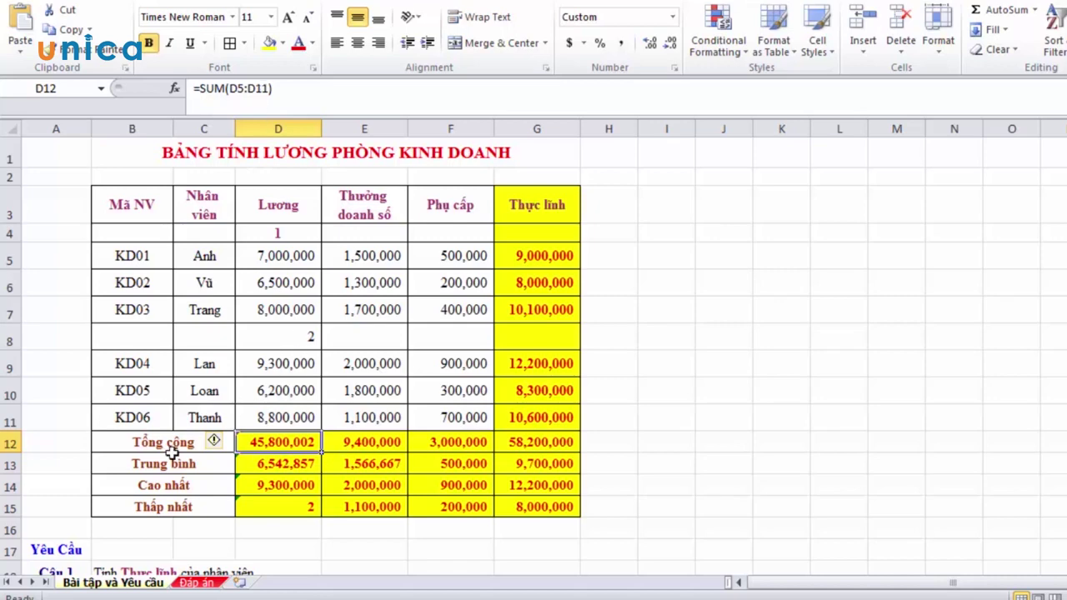
pyautogui.moveTo(288, 442); pyautogui.dragTo(294, 509)
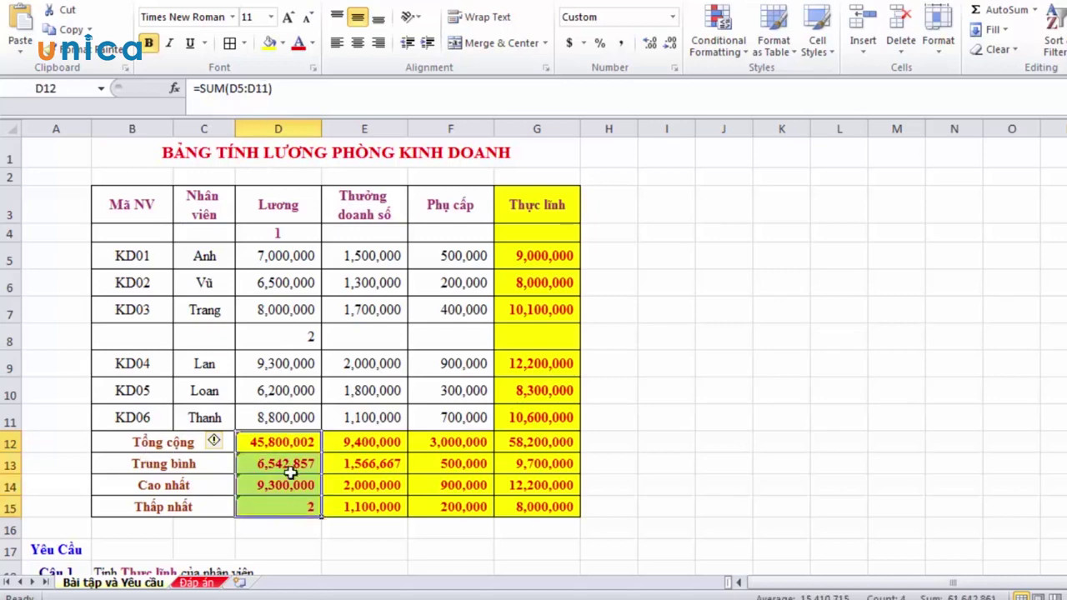
pyautogui.click(290, 443)
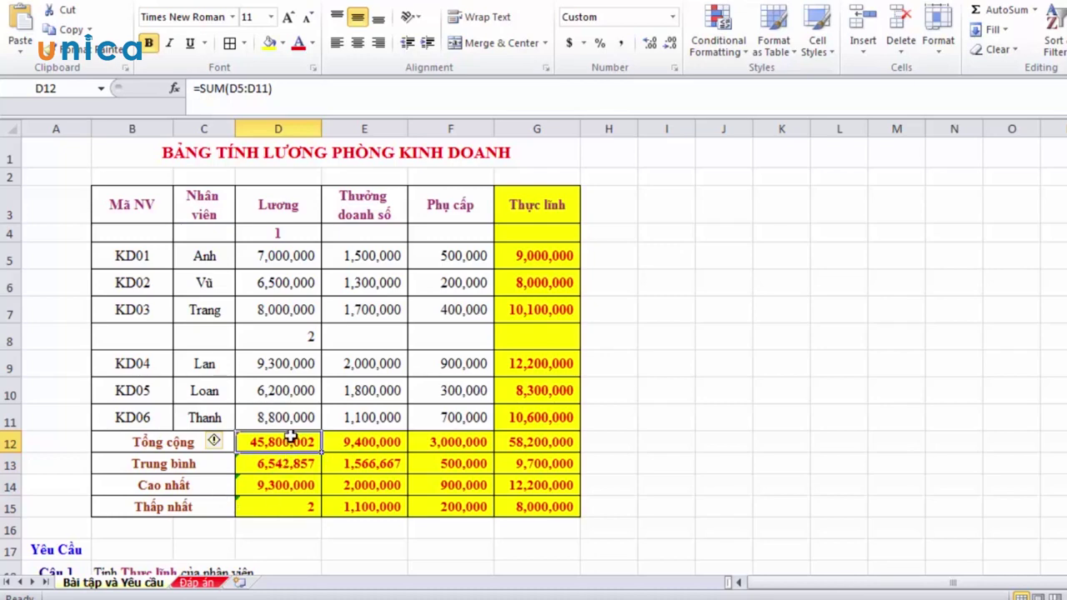
pyautogui.write('=')
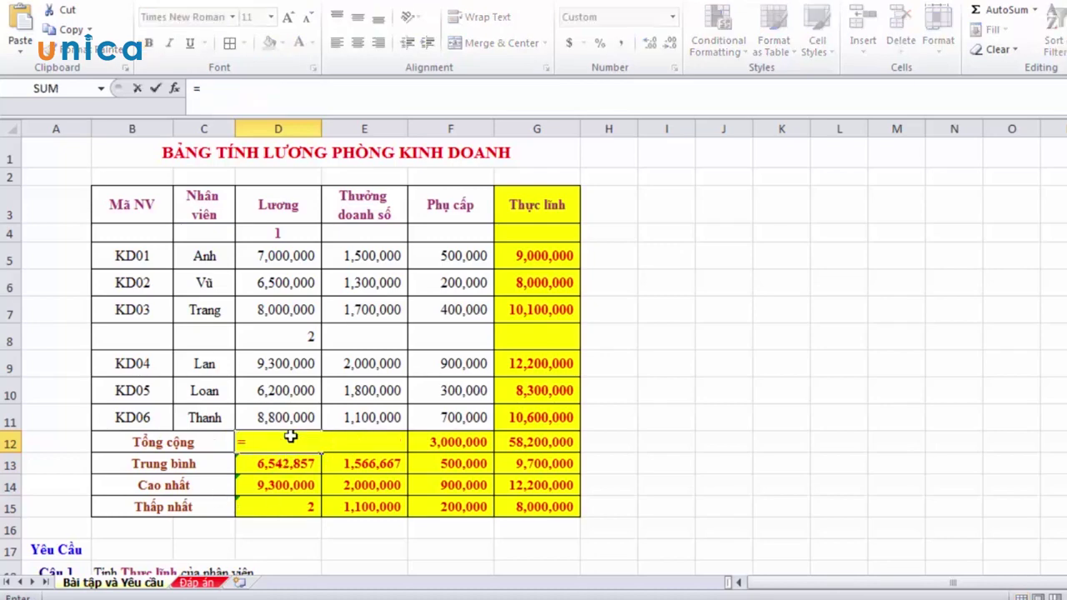
pyautogui.write('sum')
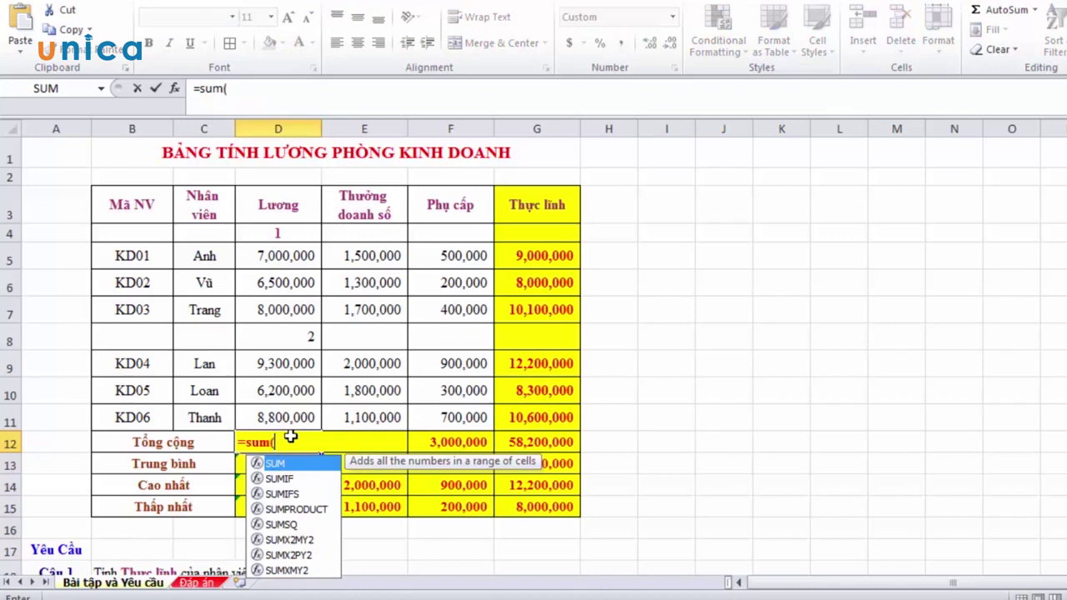
pyautogui.write('(')
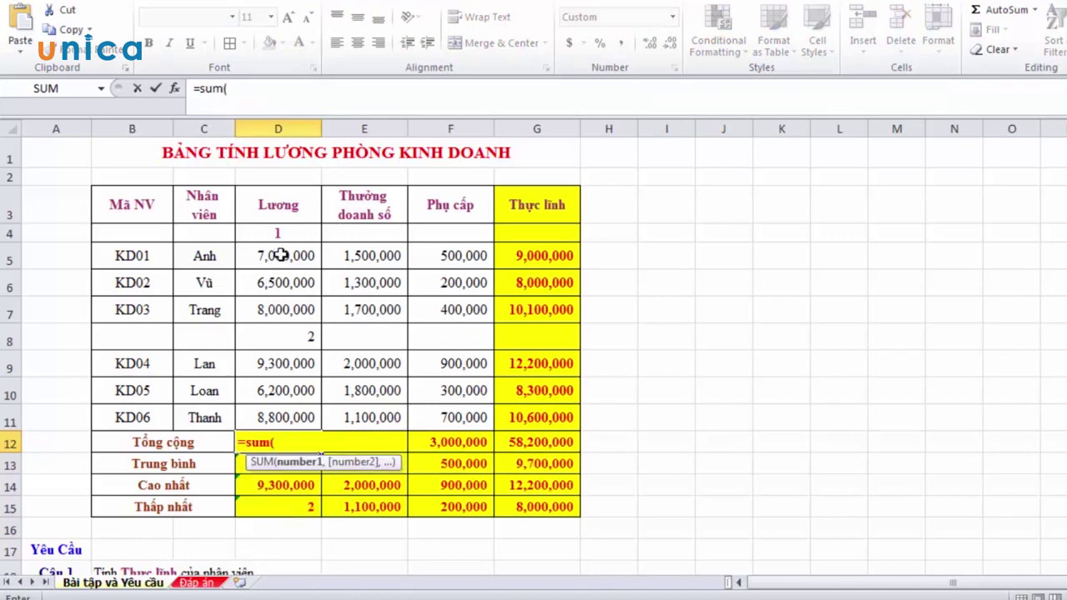
# Complete =SUM(D5:D7,D9:D11) in D12 and fill it across to G12.
pyautogui.moveTo(281, 254); pyautogui.dragTo(288, 308)
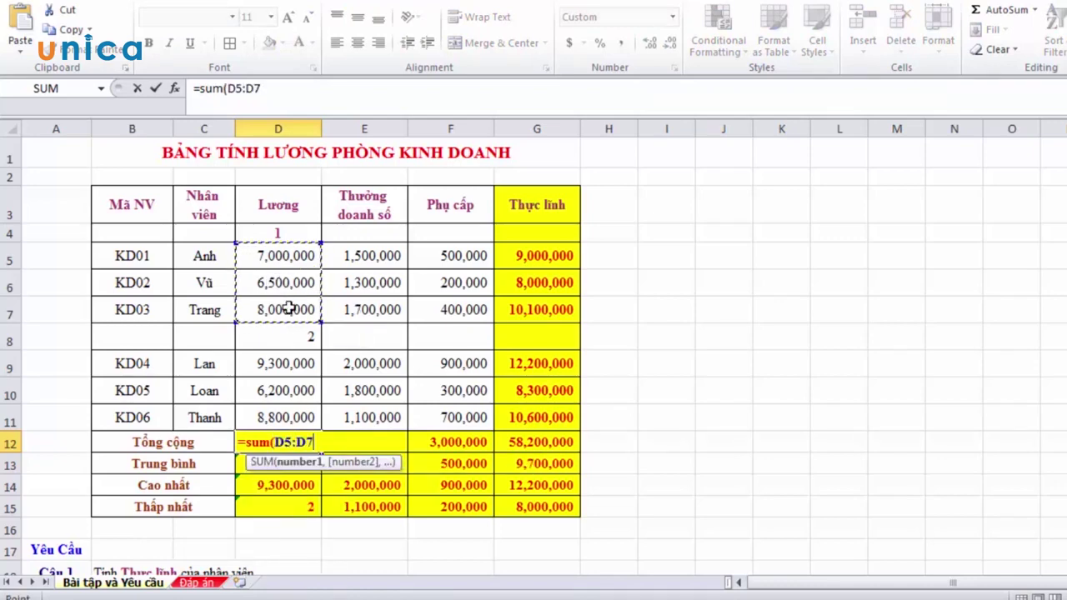
pyautogui.write(',')
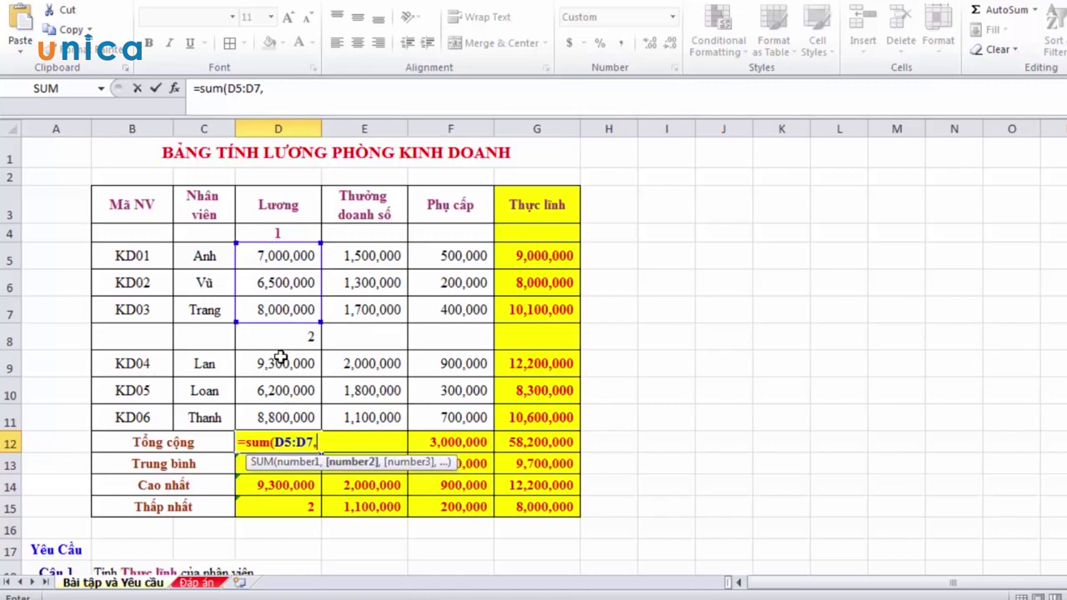
pyautogui.moveTo(281, 360); pyautogui.dragTo(278, 414)
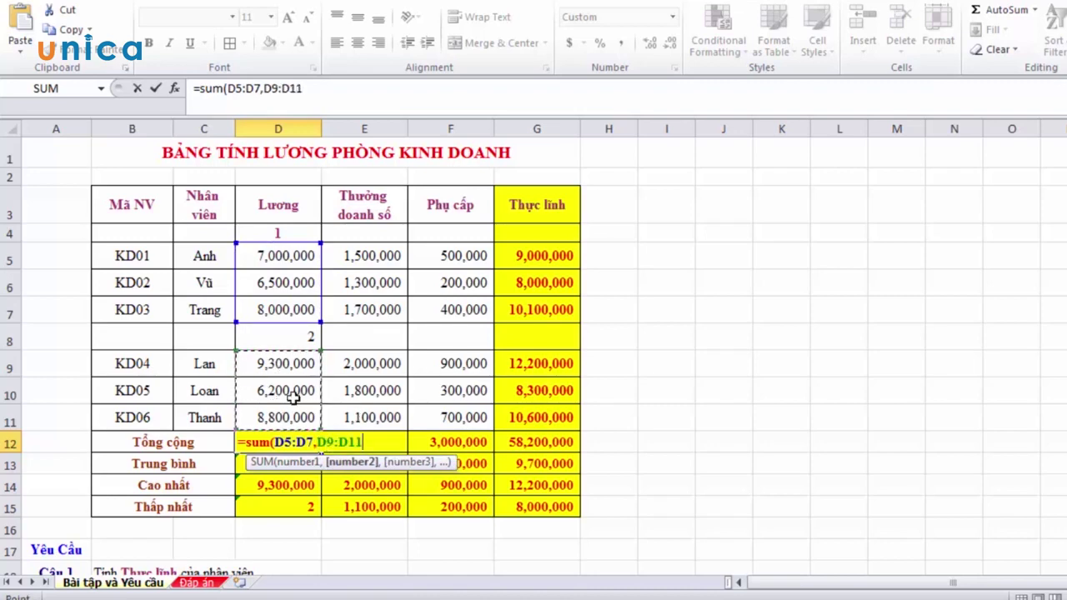
pyautogui.moveTo(277, 414); pyautogui.dragTo(259, 369)
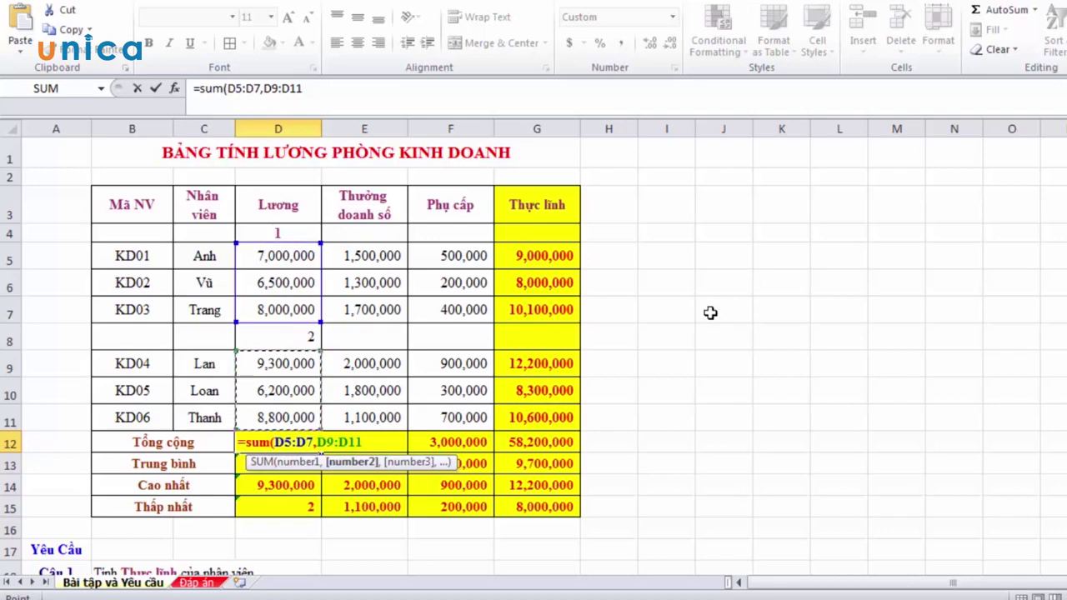
pyautogui.write(')')
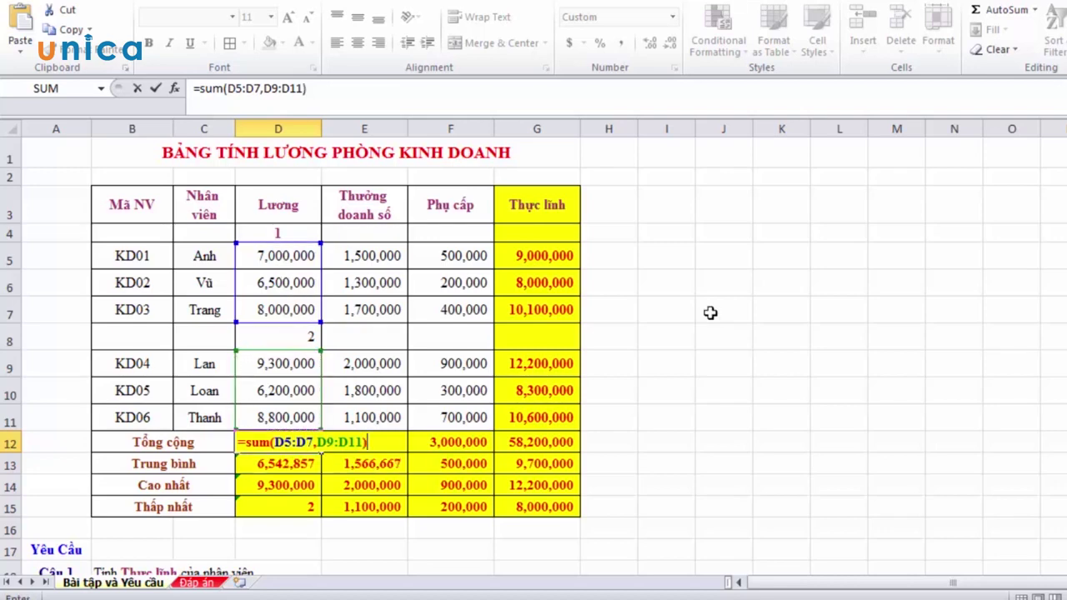
pyautogui.press('Return')
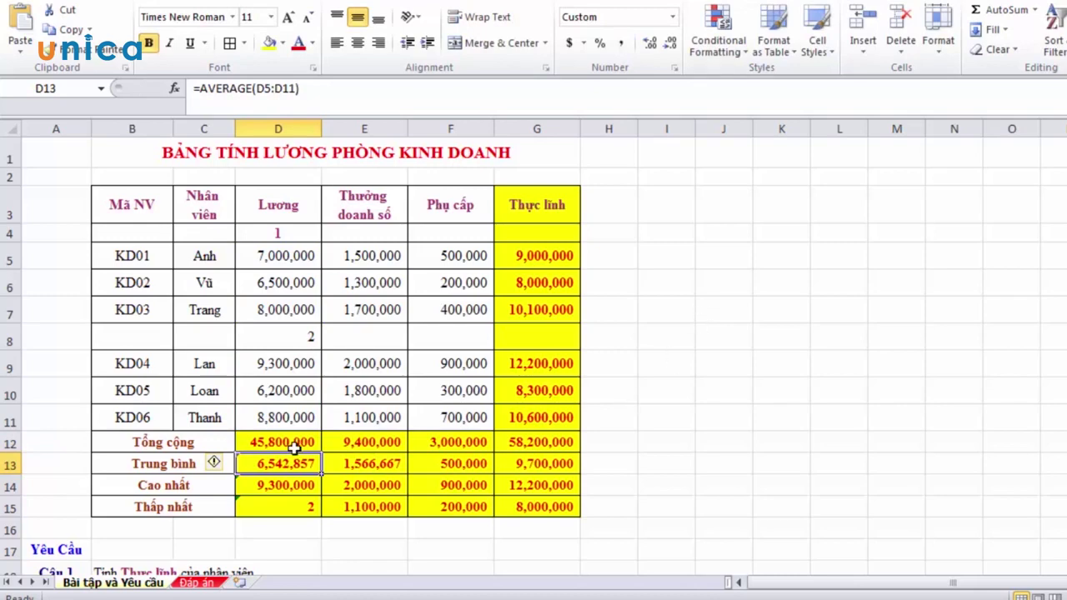
pyautogui.click(297, 445)
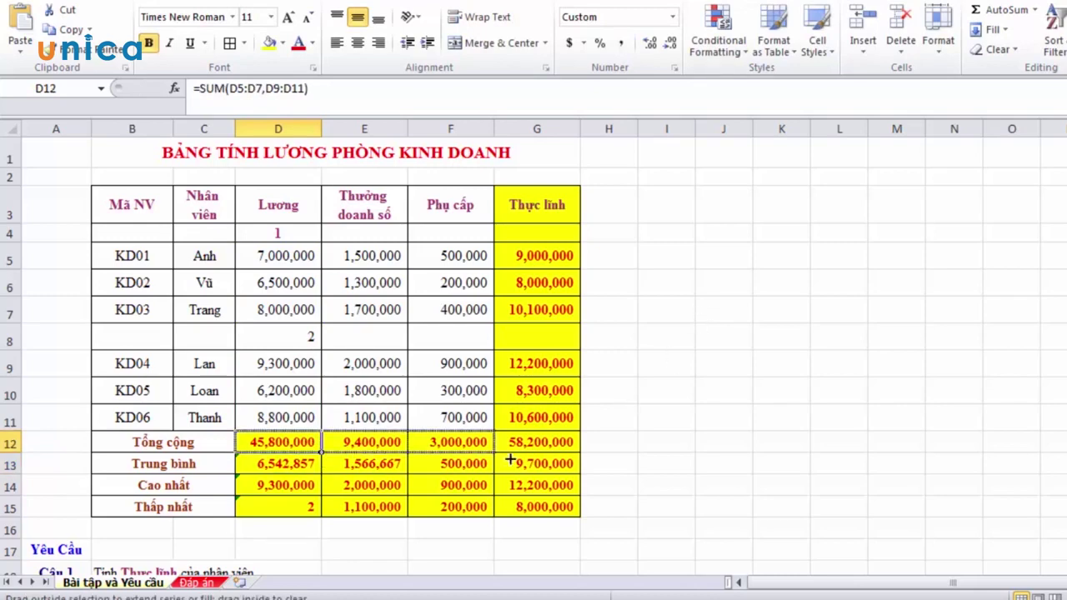
pyautogui.moveTo(345, 451); pyautogui.dragTo(562, 456)
# Edit D13's AVERAGE, replacing D5:D11 with D5:D7,D9:D11.
pyautogui.click(272, 464)
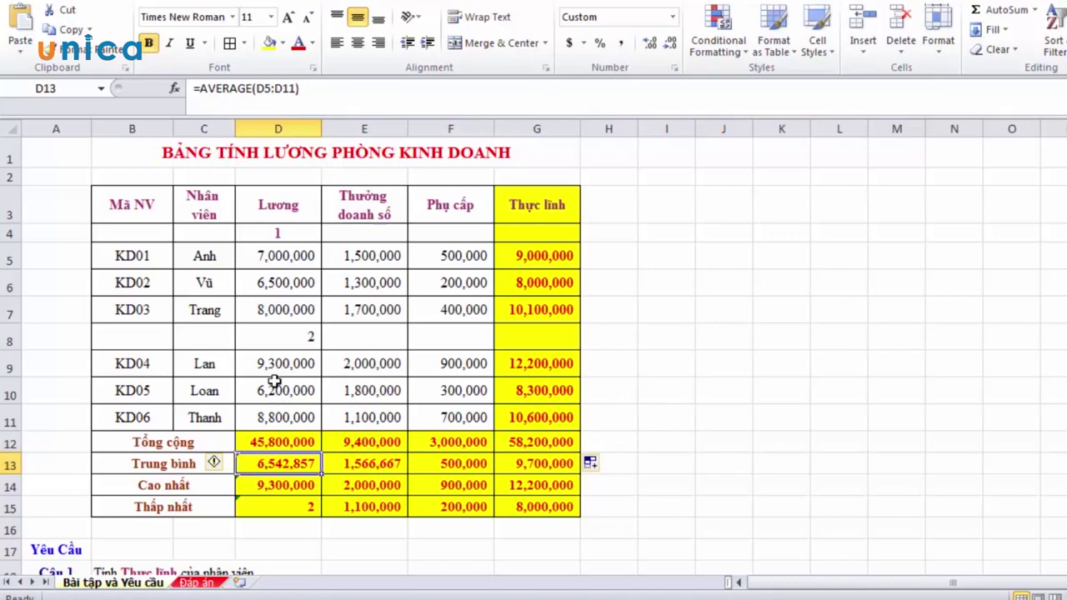
pyautogui.press('F2')
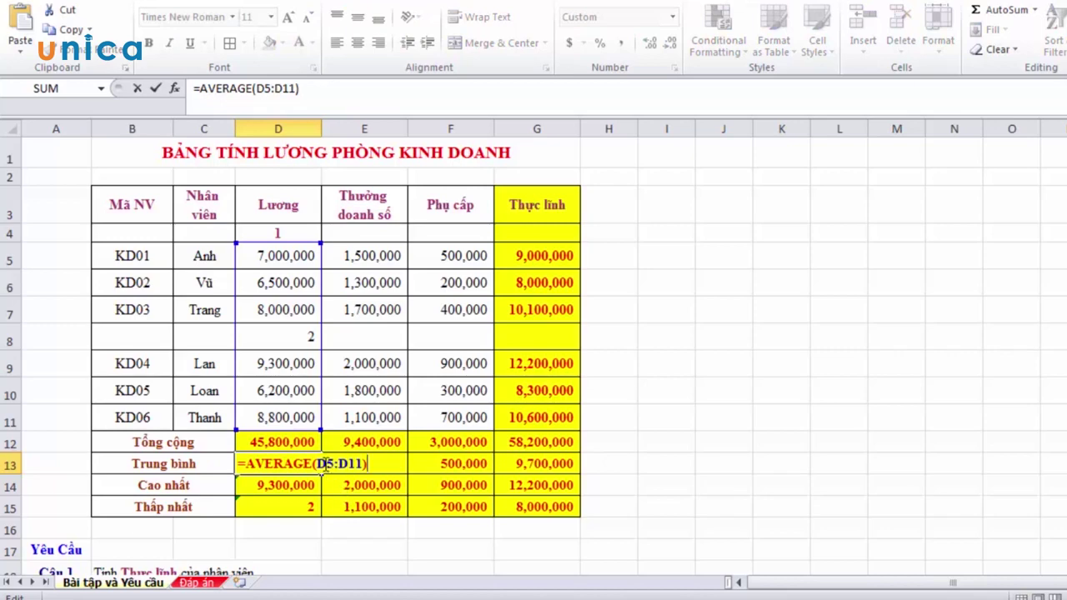
pyautogui.moveTo(318, 464); pyautogui.dragTo(365, 464)
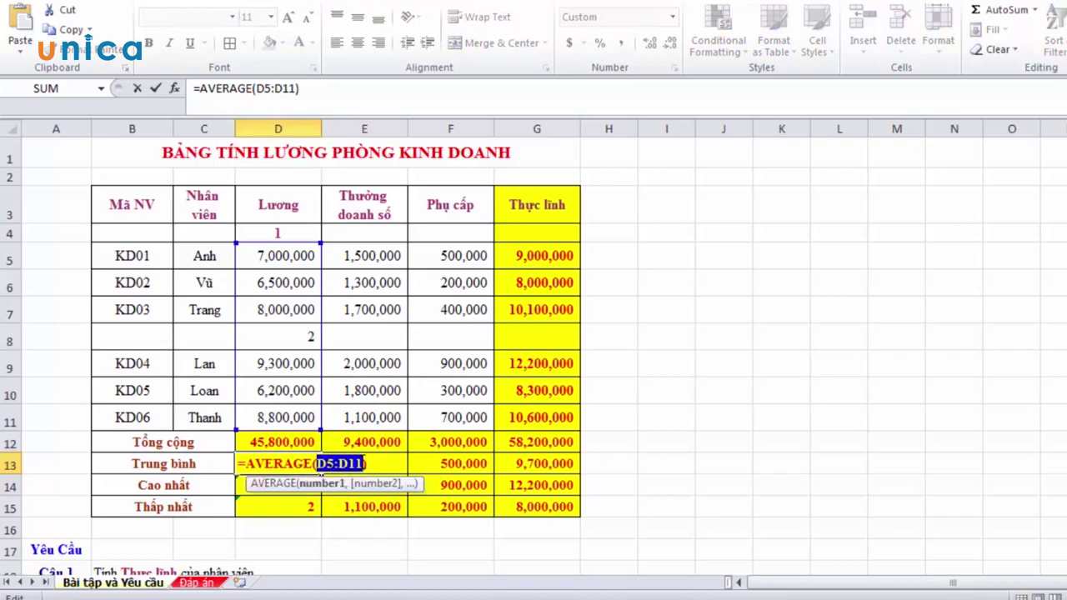
pyautogui.moveTo(263, 256); pyautogui.dragTo(285, 309)
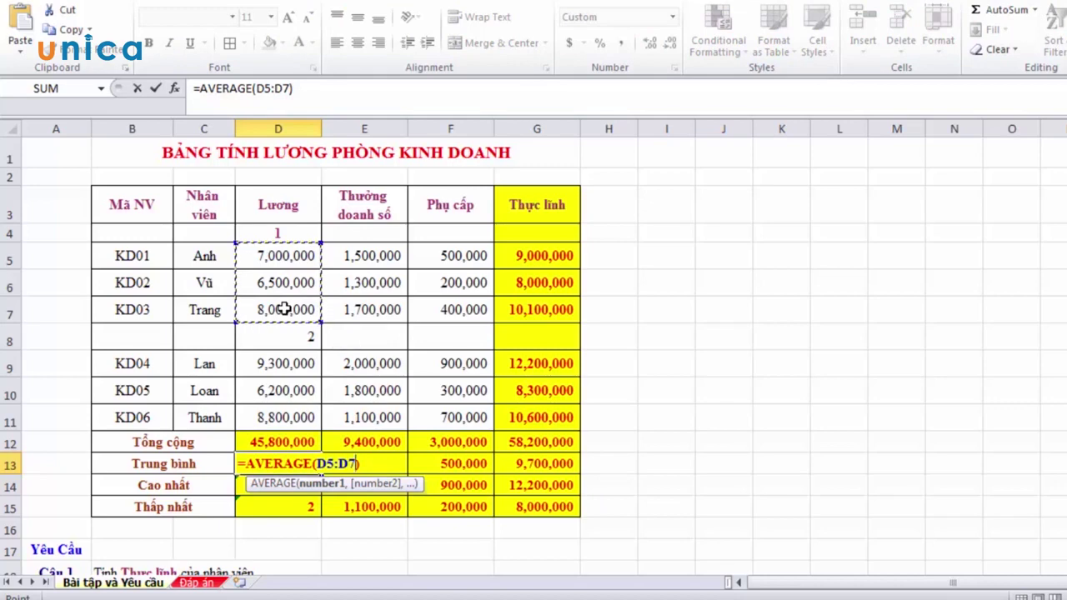
pyautogui.write(',')
pyautogui.moveTo(286, 364); pyautogui.dragTo(297, 416)
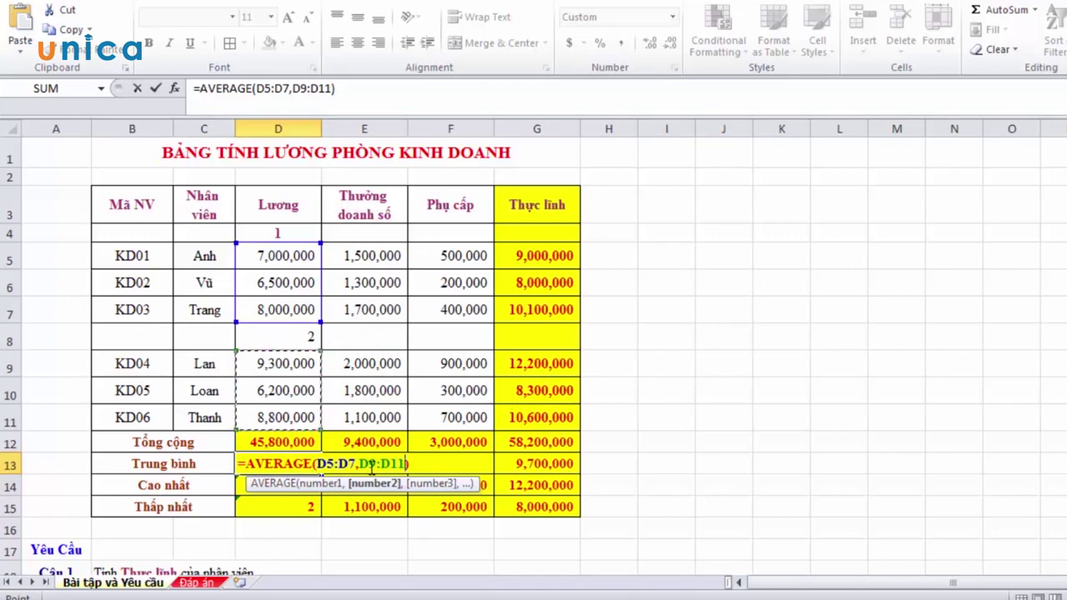
pyautogui.press('Return')
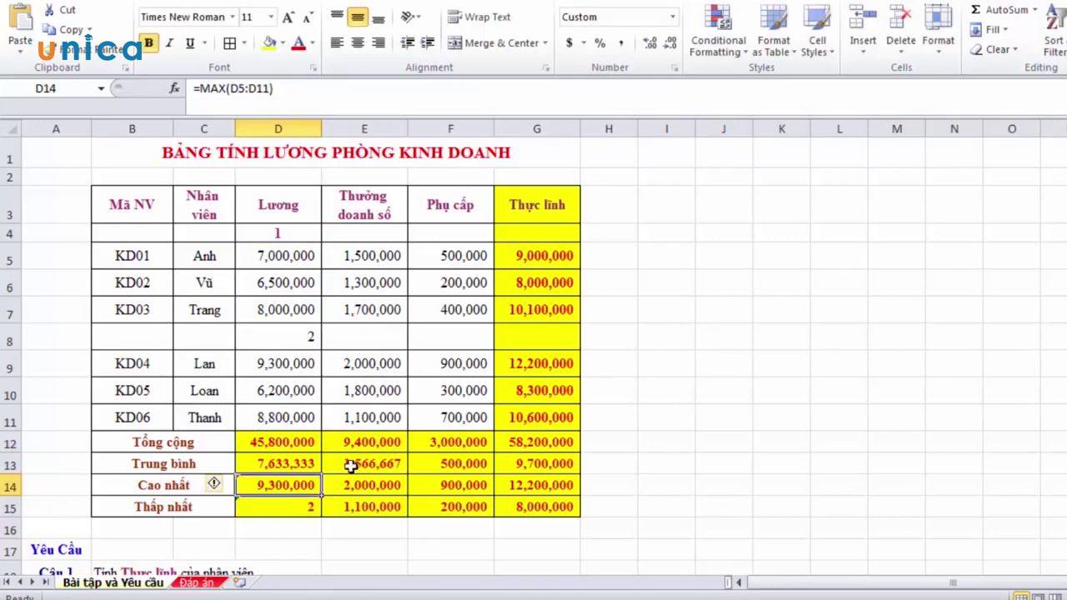
pyautogui.click(309, 464)
# Fill the split AVERAGE across to G13, then change D14 to =MAX(D5:D7,D9:D11).
pyautogui.moveTo(322, 475); pyautogui.dragTo(549, 475)
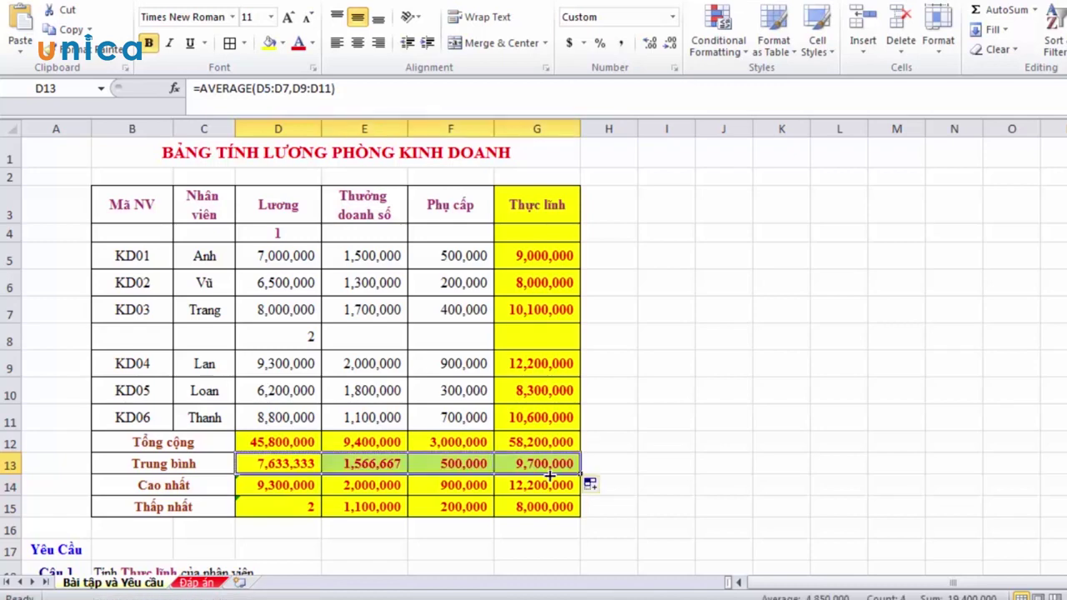
pyautogui.click(273, 488)
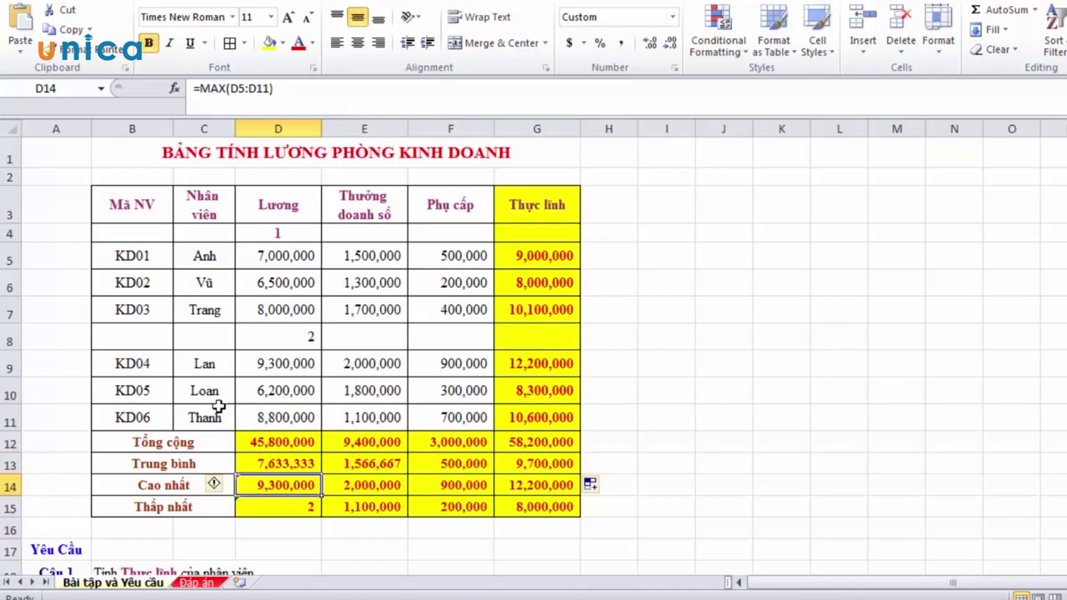
pyautogui.doubleClick(310, 483)
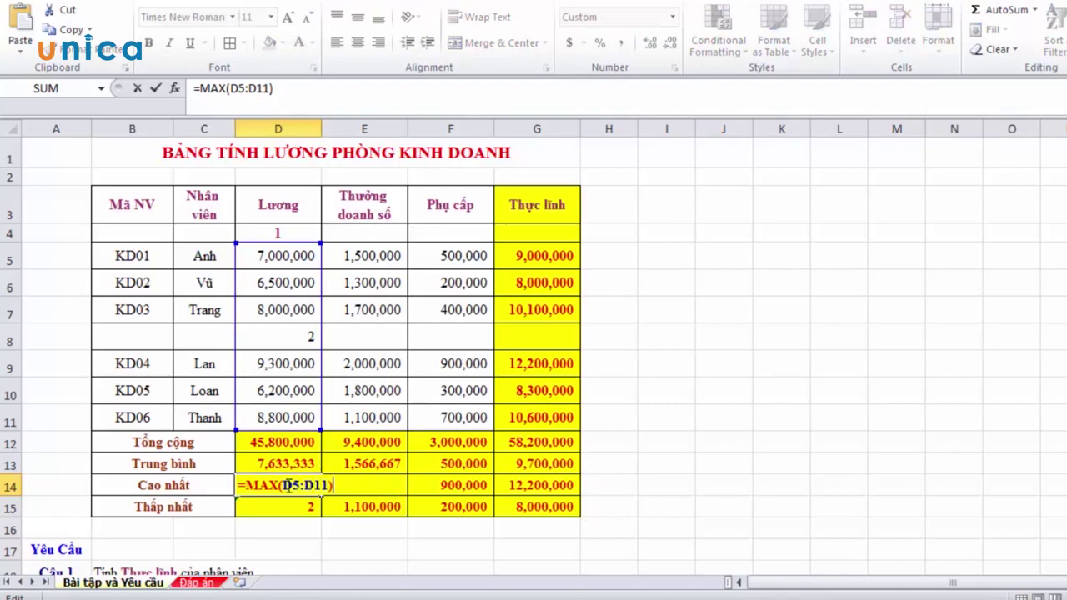
pyautogui.moveTo(286, 485); pyautogui.dragTo(355, 486)
pyautogui.press('BackSpace')
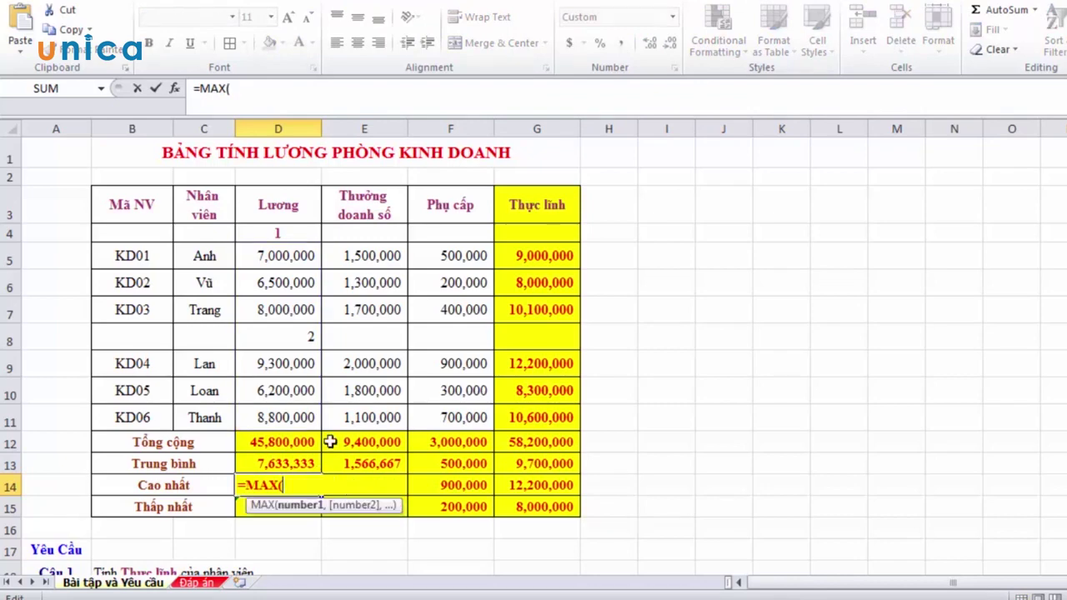
pyautogui.moveTo(295, 269); pyautogui.dragTo(288, 307)
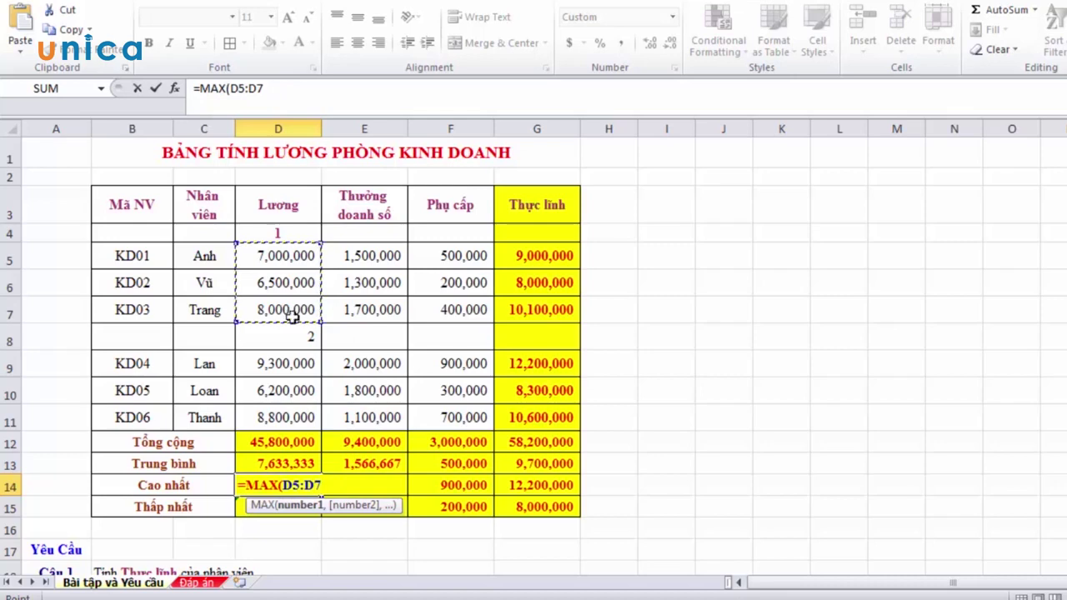
pyautogui.write(',')
pyautogui.moveTo(301, 370); pyautogui.dragTo(290, 416)
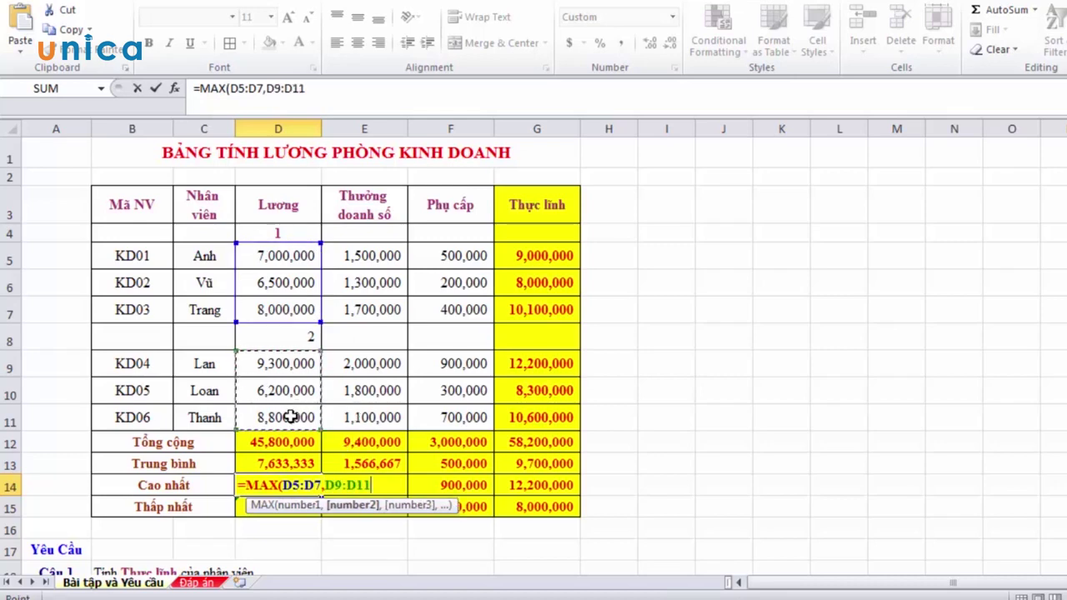
pyautogui.write(')')
pyautogui.press('Return')
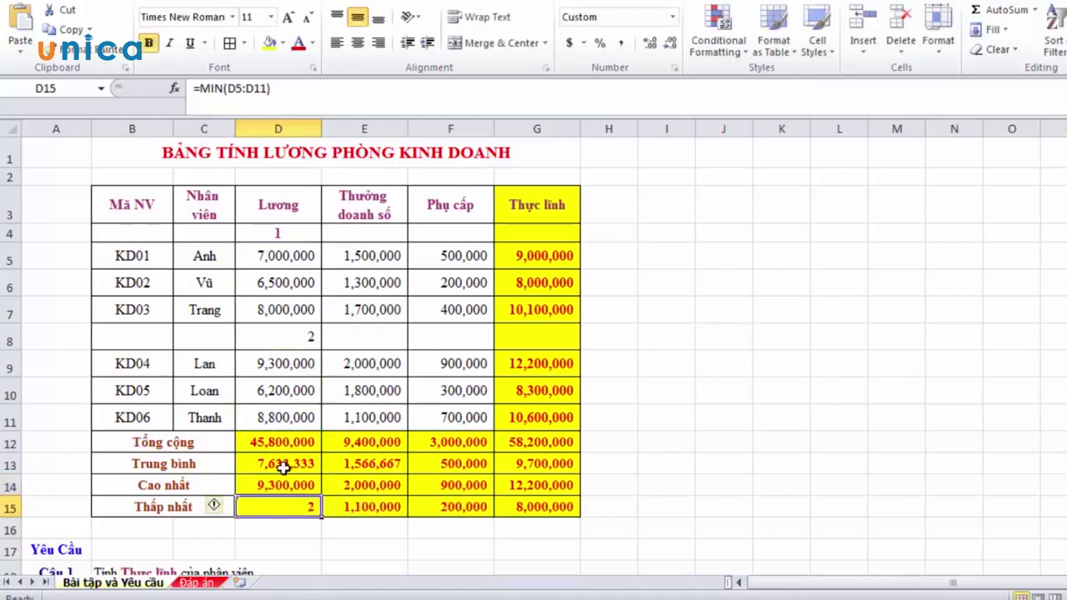
pyautogui.click(283, 481)
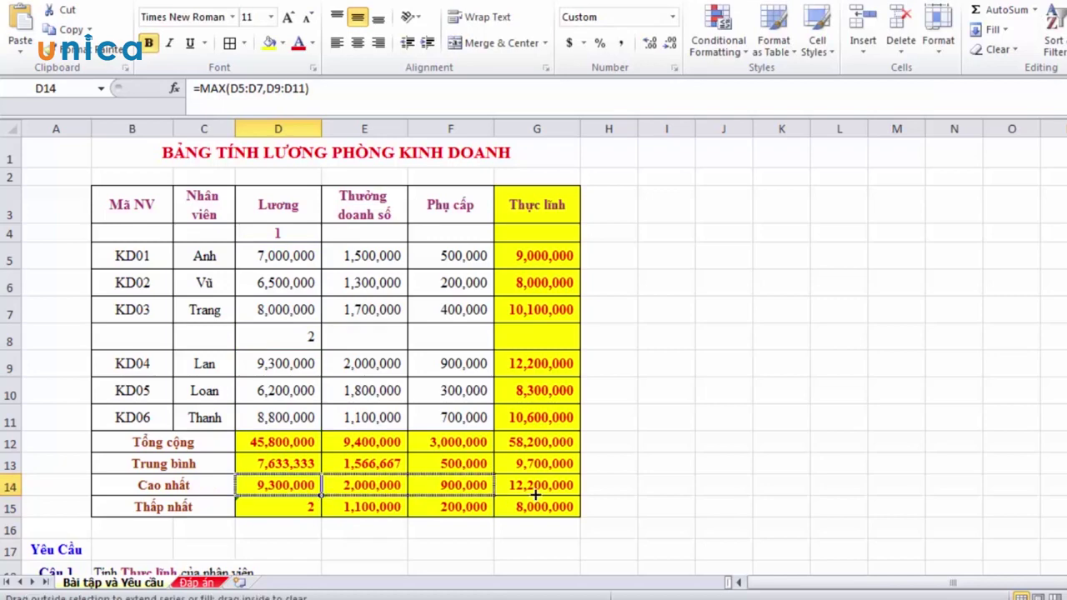
# Fill the split MAX to G14, then enter =MIN(D5:D7,D9:D11) in D15 and fill to G15.
pyautogui.moveTo(323, 498); pyautogui.dragTo(542, 492)
pyautogui.click(279, 506)
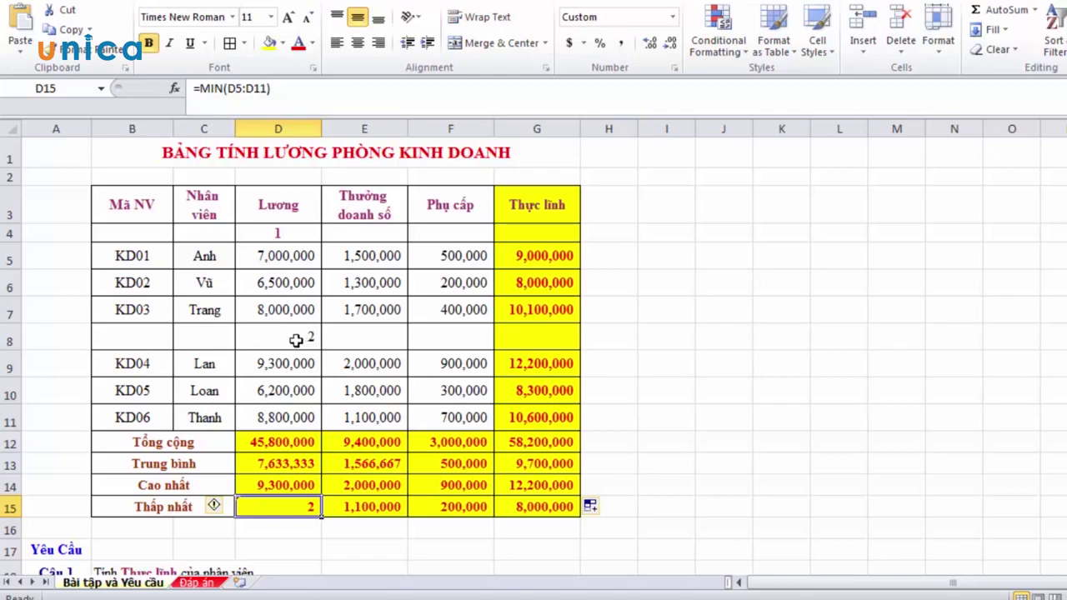
pyautogui.write('=mi')
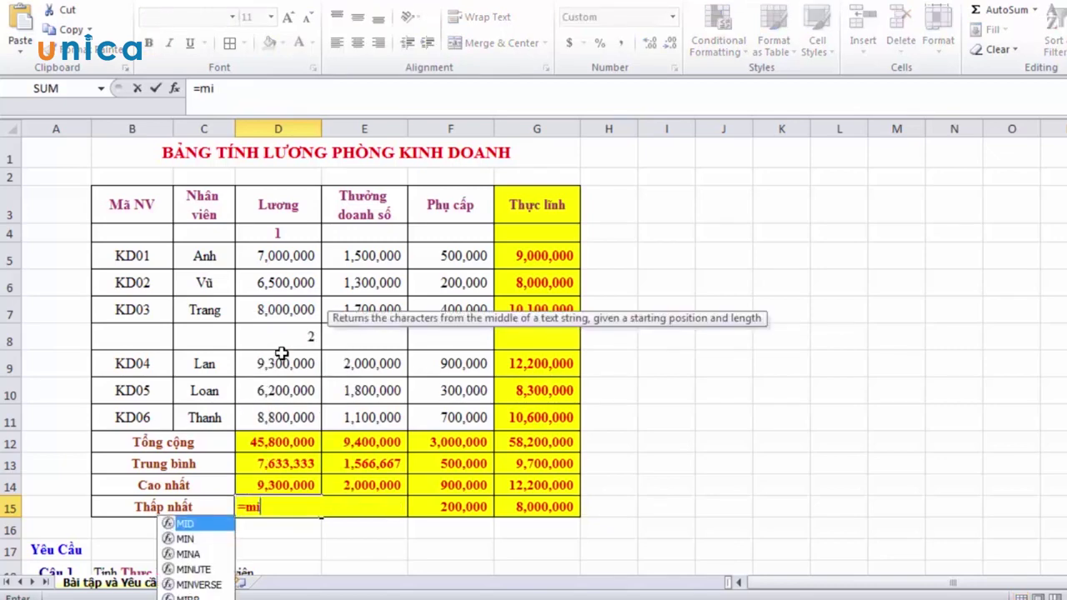
pyautogui.write('n(')
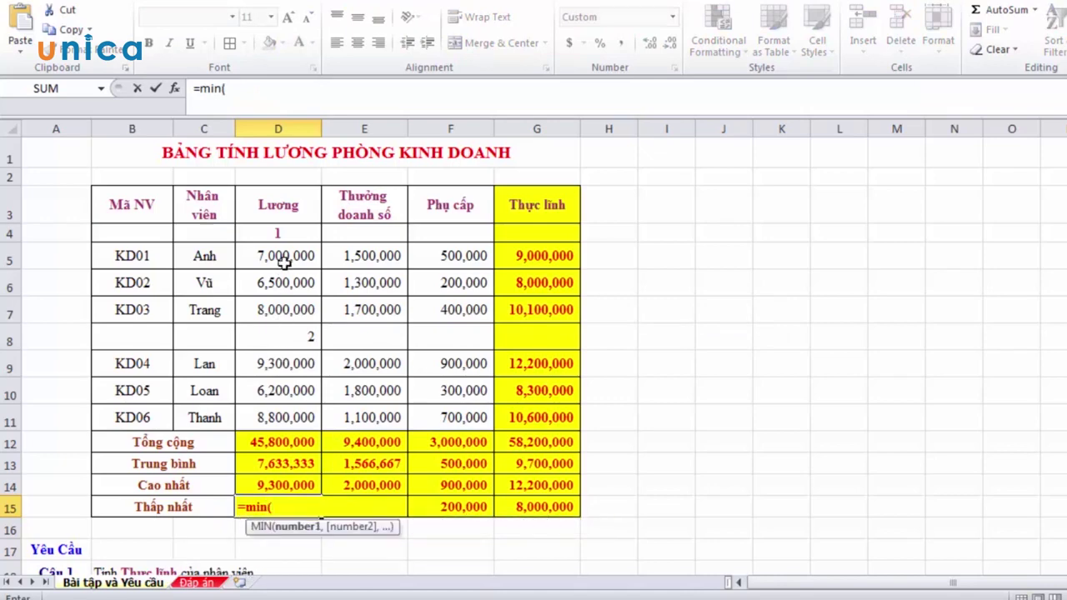
pyautogui.moveTo(282, 256); pyautogui.dragTo(291, 311)
pyautogui.write(',')
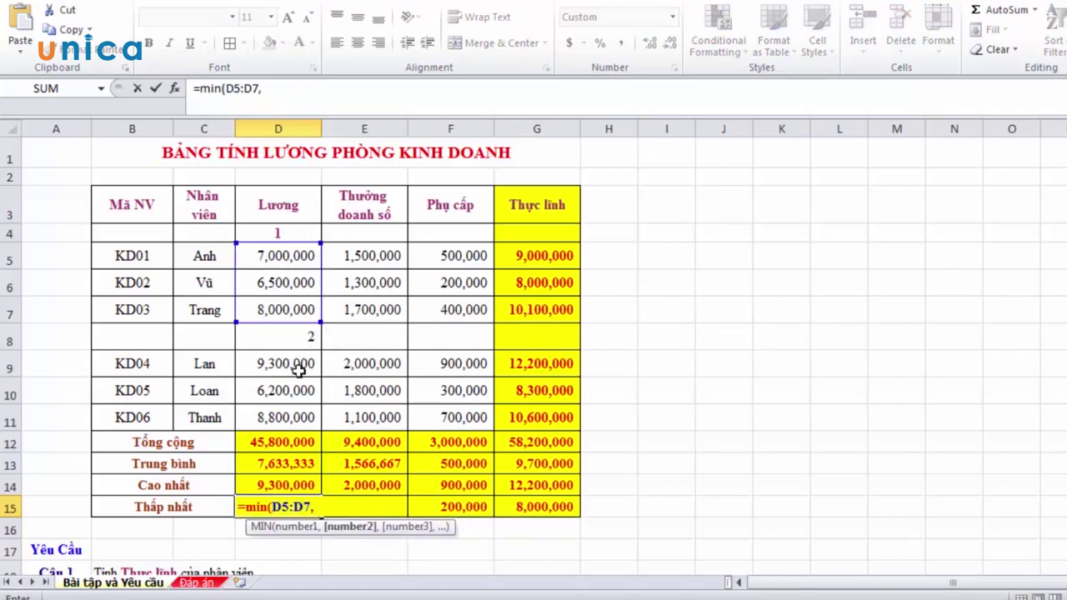
pyautogui.moveTo(300, 364); pyautogui.dragTo(299, 415)
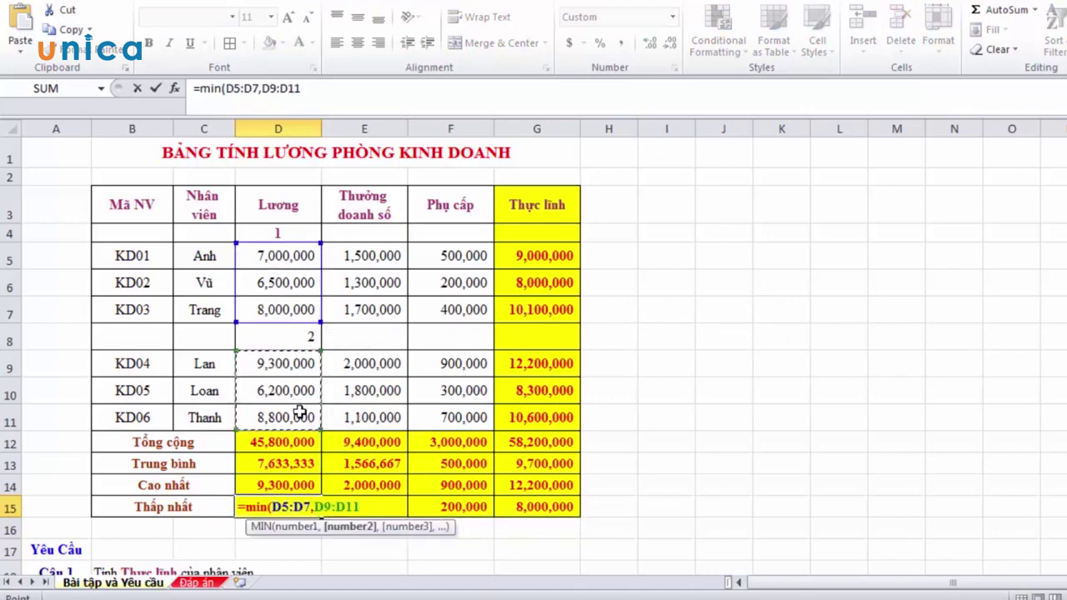
pyautogui.write(')')
pyautogui.press('Return')
pyautogui.click(302, 498)
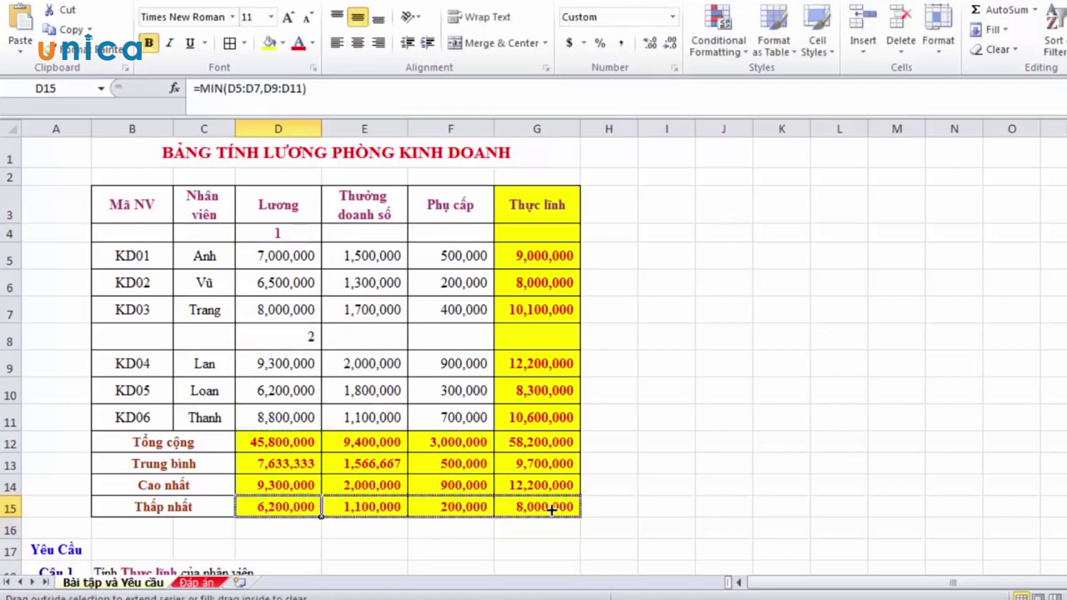
pyautogui.moveTo(323, 517); pyautogui.dragTo(546, 509)
pyautogui.click(404, 490)
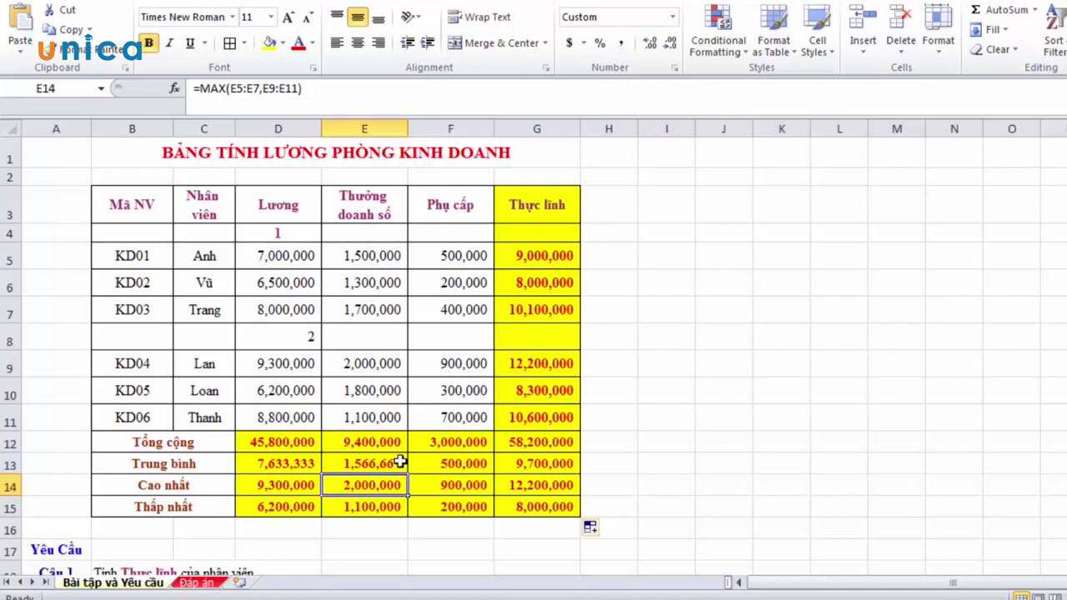
pyautogui.scroll(-2, 397, 464)
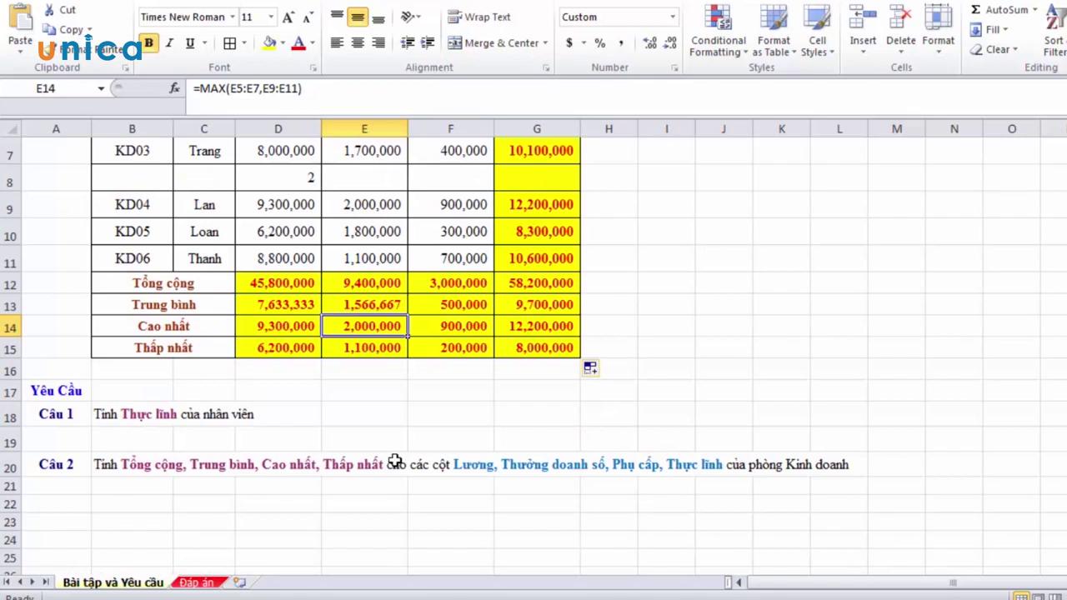